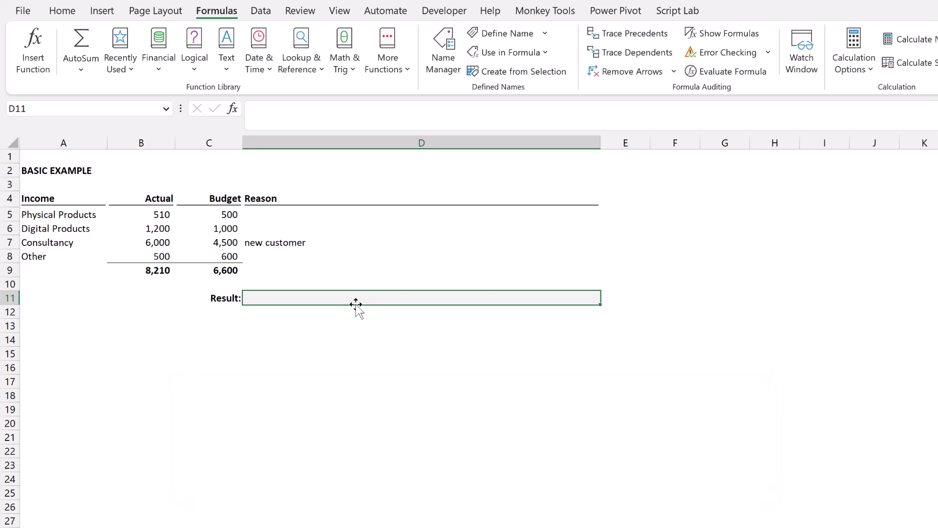
# Start an AUTOCOMMENTARY formula in D11 with heading A4 and comparison name C4
pyautogui.write('=AUTO')
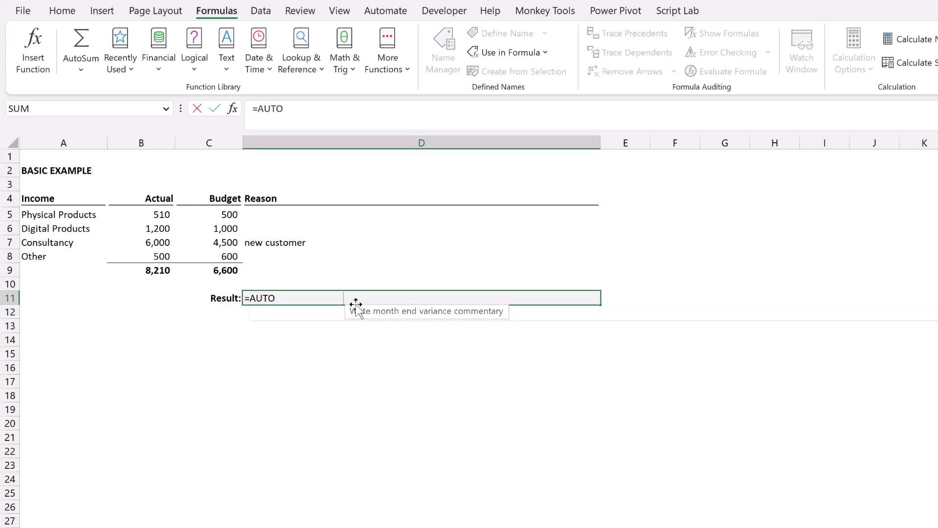
pyautogui.press('Tab')
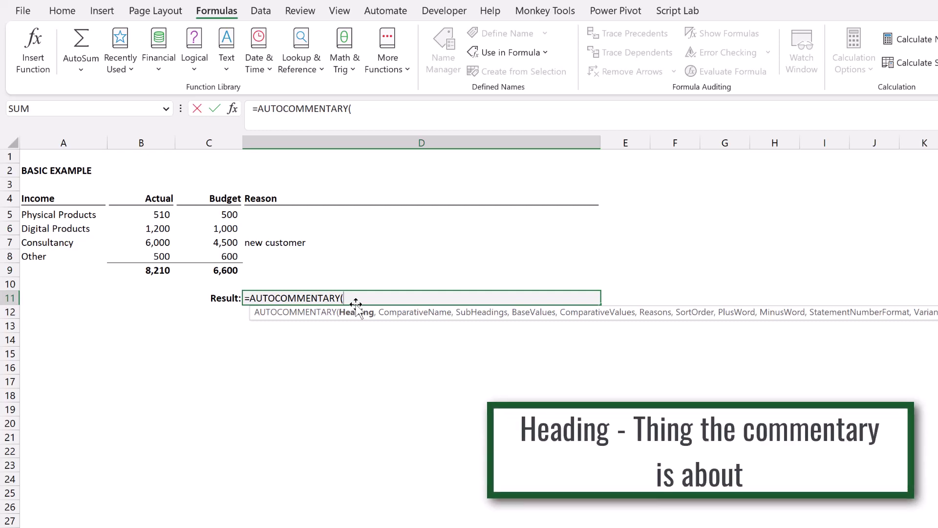
pyautogui.click(68, 195)
pyautogui.write(',')
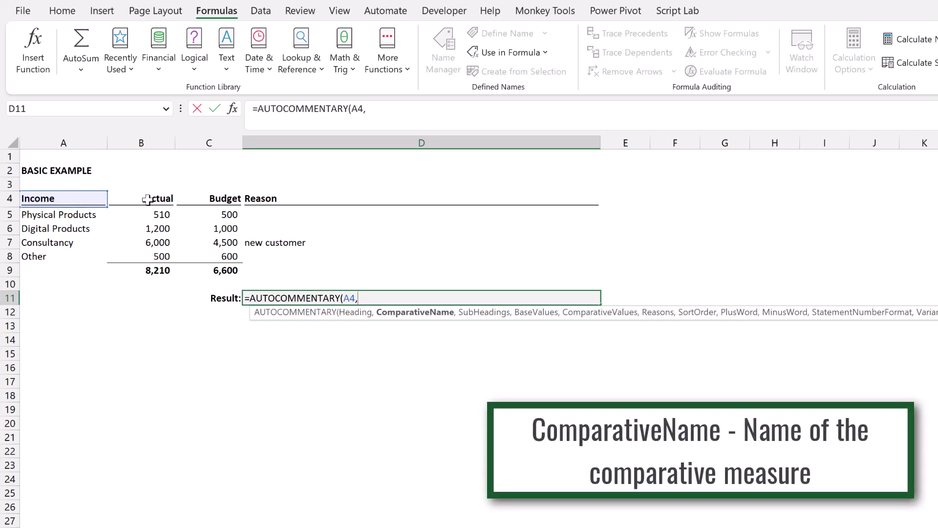
pyautogui.click(218, 197)
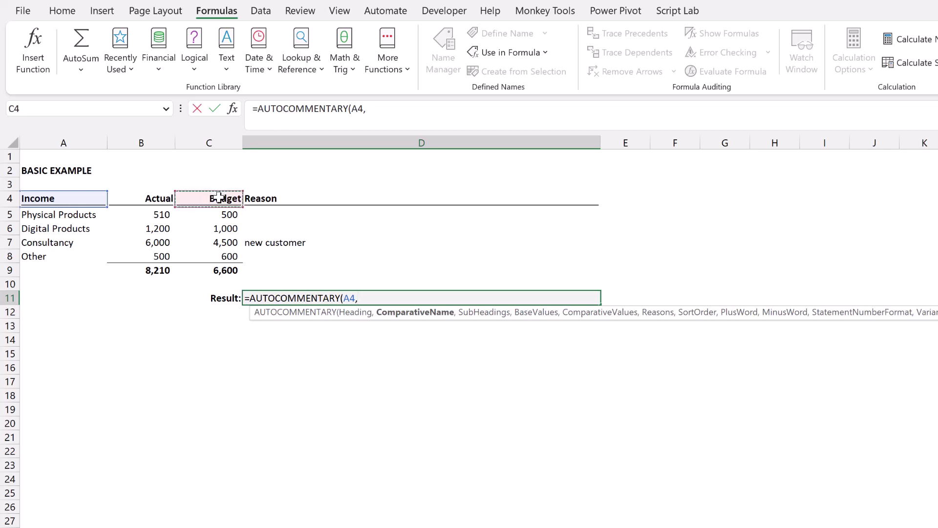
pyautogui.write(',')
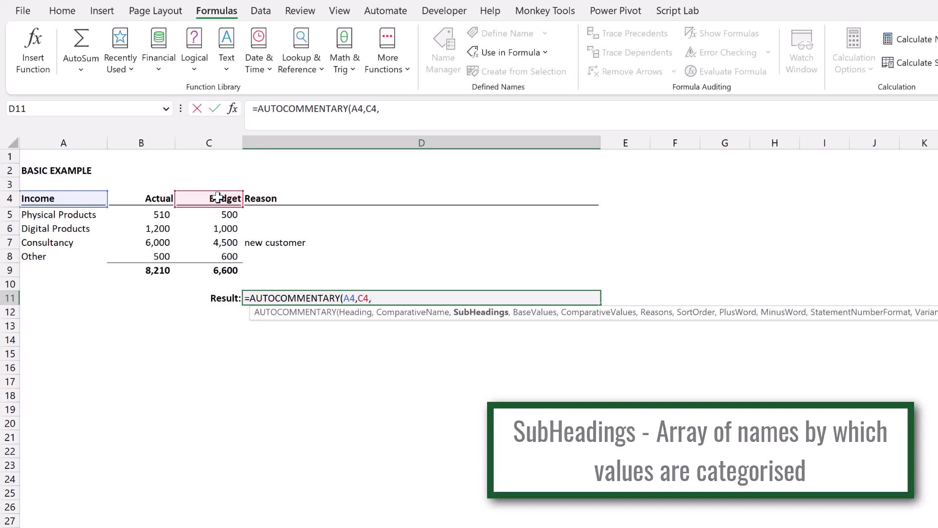
# Add ranges A5:A8, B5:B8, C5:C8 and D5:D8 as subheadings, actuals, budgets and reasons
pyautogui.moveTo(61, 216); pyautogui.dragTo(60, 256)
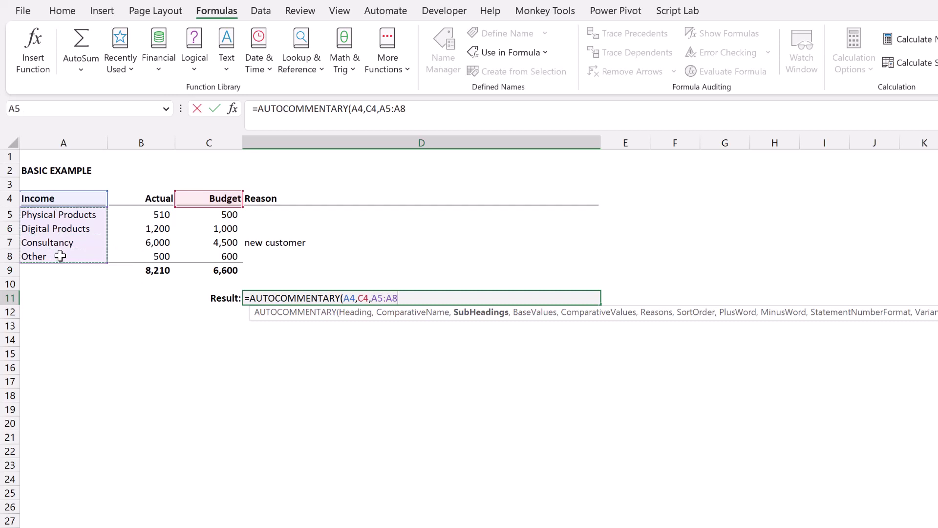
pyautogui.write(',')
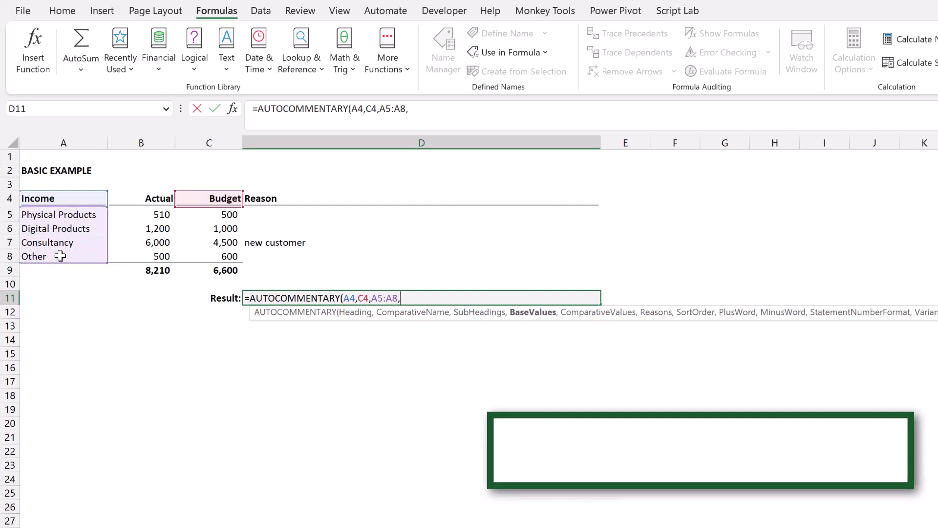
pyautogui.click(141, 218)
pyautogui.moveTo(141, 219); pyautogui.dragTo(144, 262)
pyautogui.write(',')
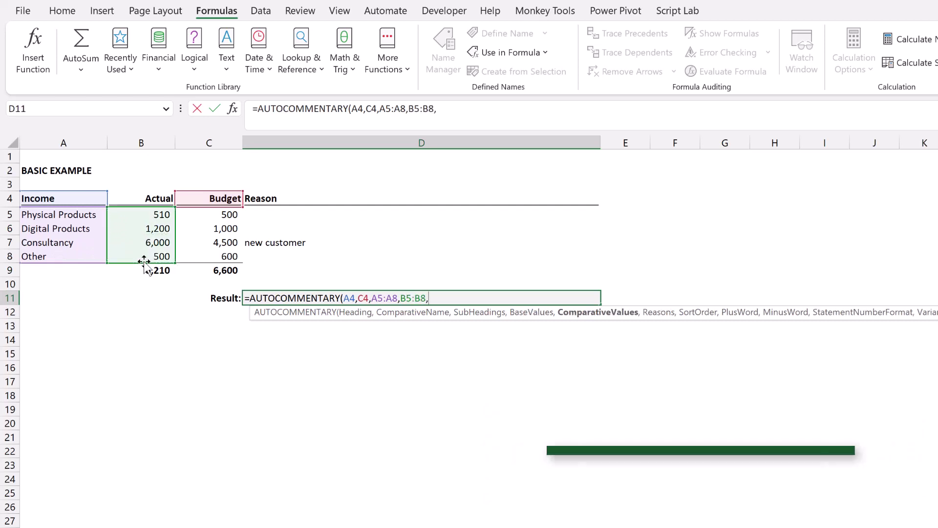
pyautogui.moveTo(208, 214); pyautogui.dragTo(218, 252)
pyautogui.write(',')
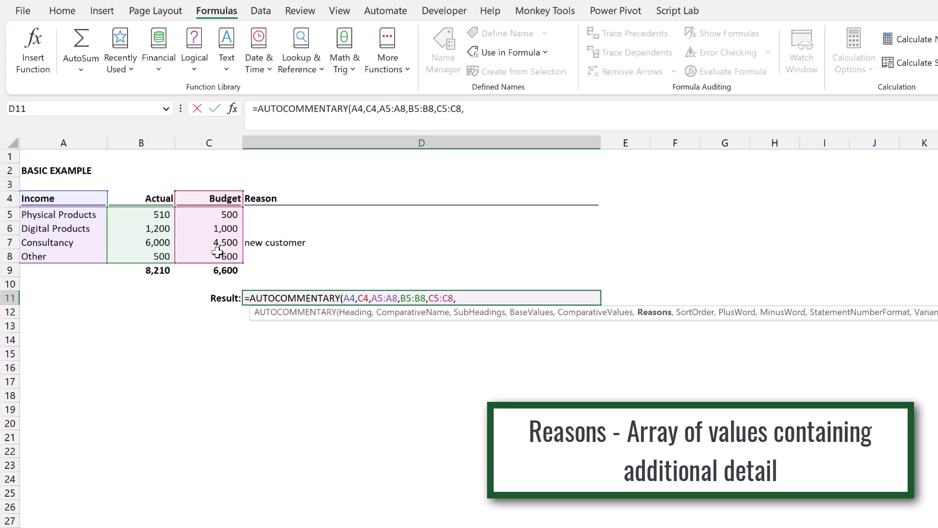
pyautogui.moveTo(262, 215); pyautogui.dragTo(286, 258)
pyautogui.write(',')
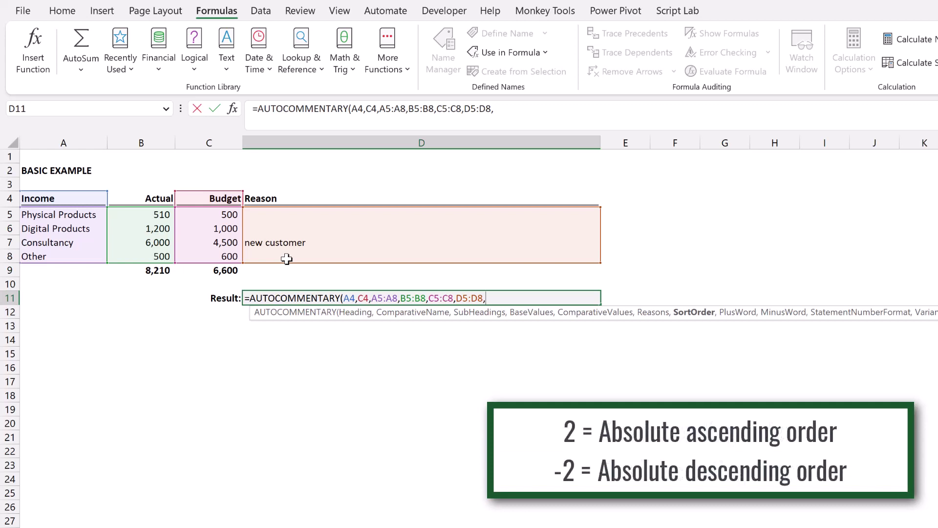
# Enter sort order -2 with plus word "higher than" and minus word "lower than"
pyautogui.write('-')
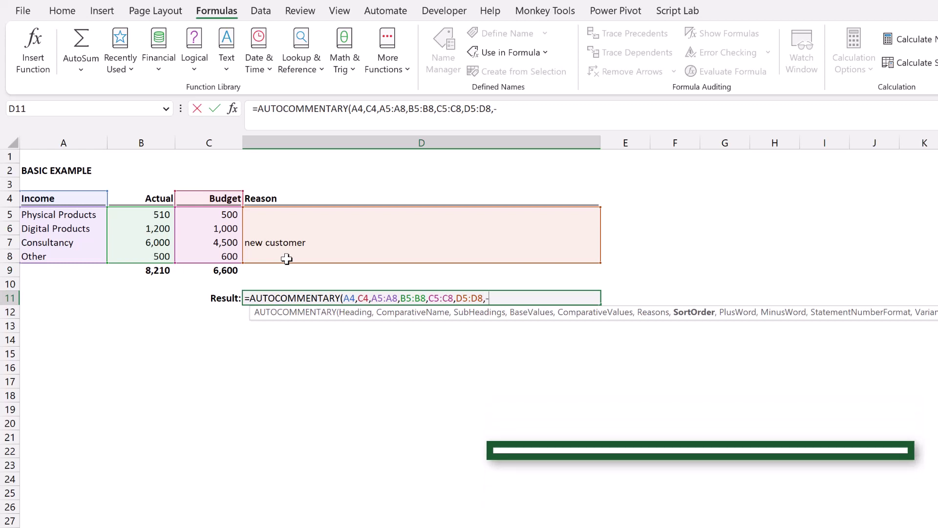
pyautogui.write('2')
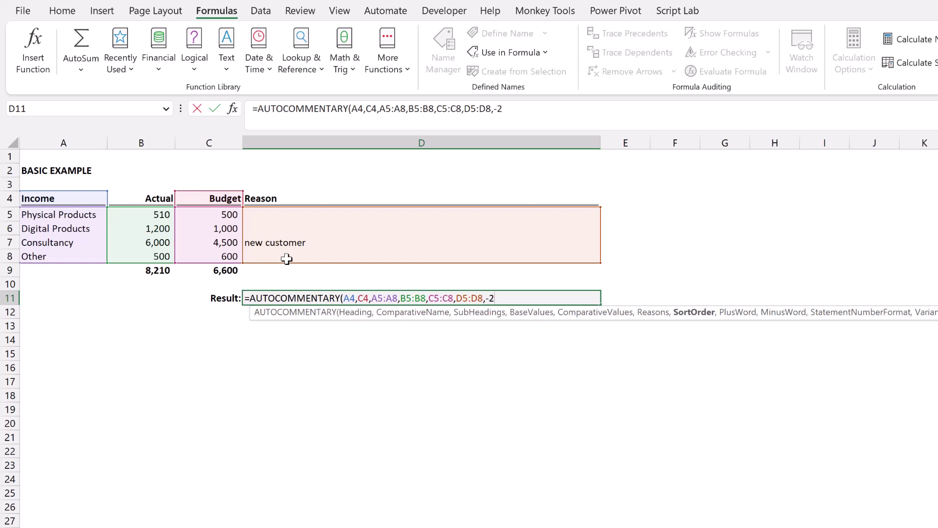
pyautogui.write(',')
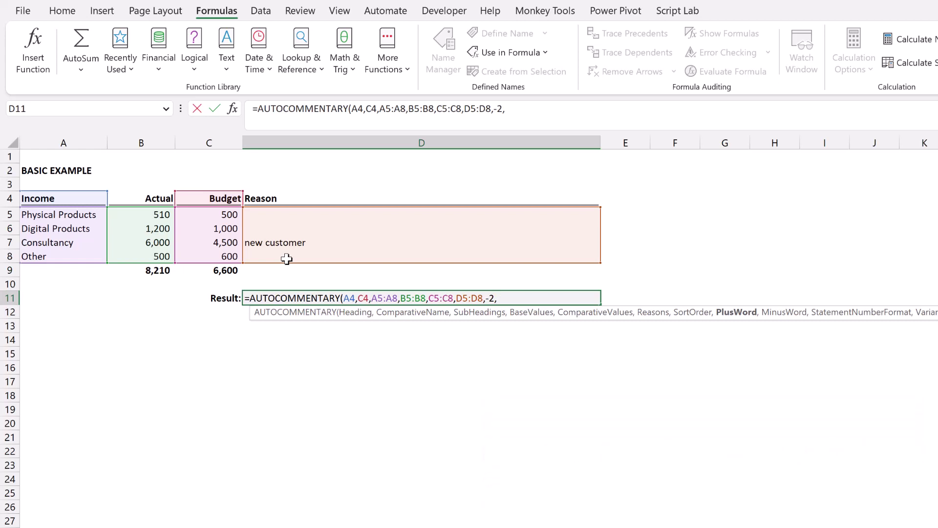
pyautogui.write('"higher than",')
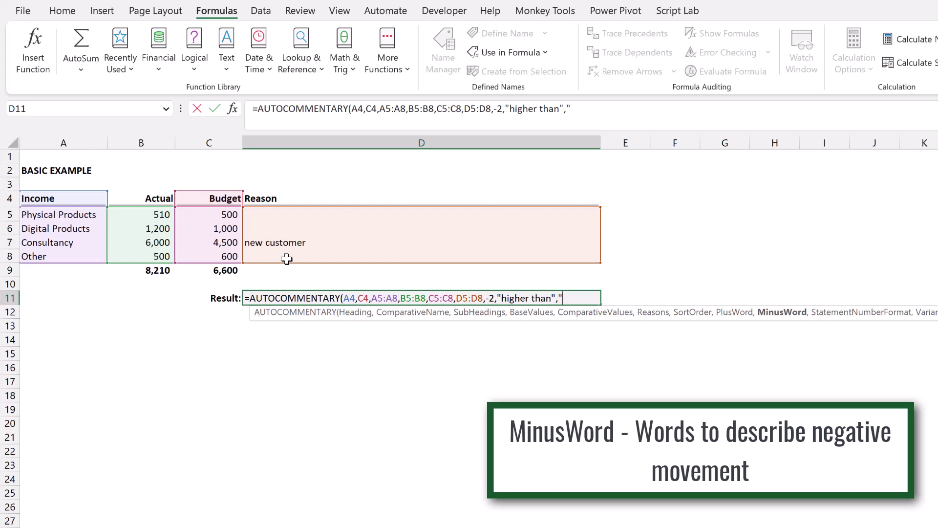
pyautogui.write('"lower than",')
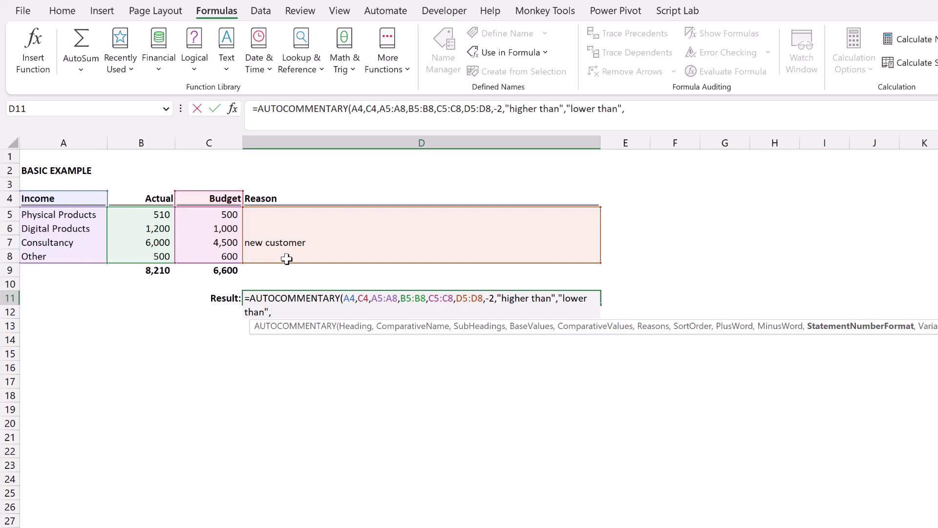
# Enter statement format "£#,##0;(£#,##0)" and variance format "+£#,##0;(£#,##0)"
pyautogui.write('"£#,##0;(')
pyautogui.write('£')
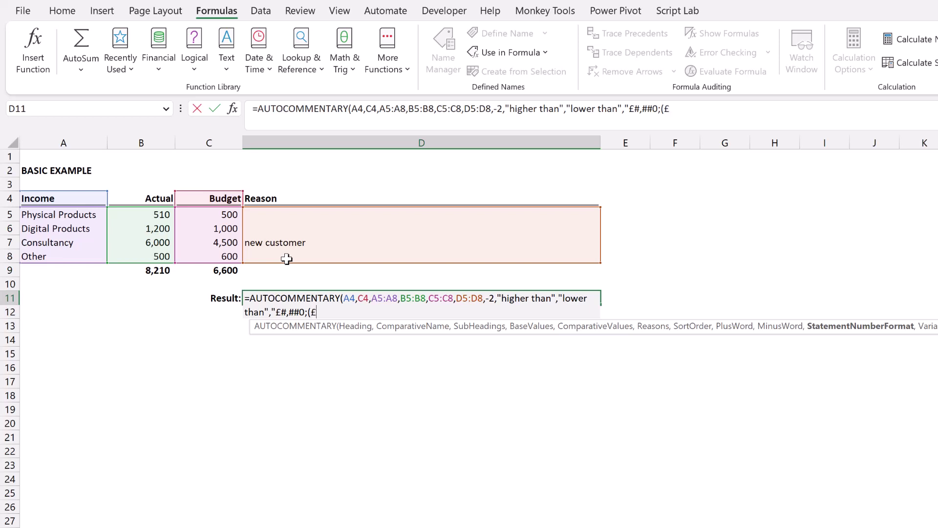
pyautogui.write('#,##0)"')
pyautogui.write(',')
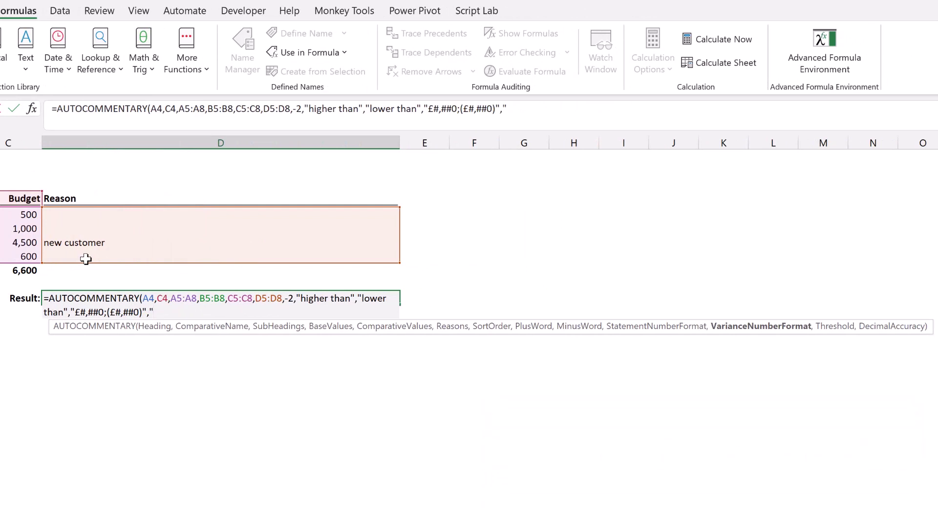
pyautogui.write('+£#,##0')
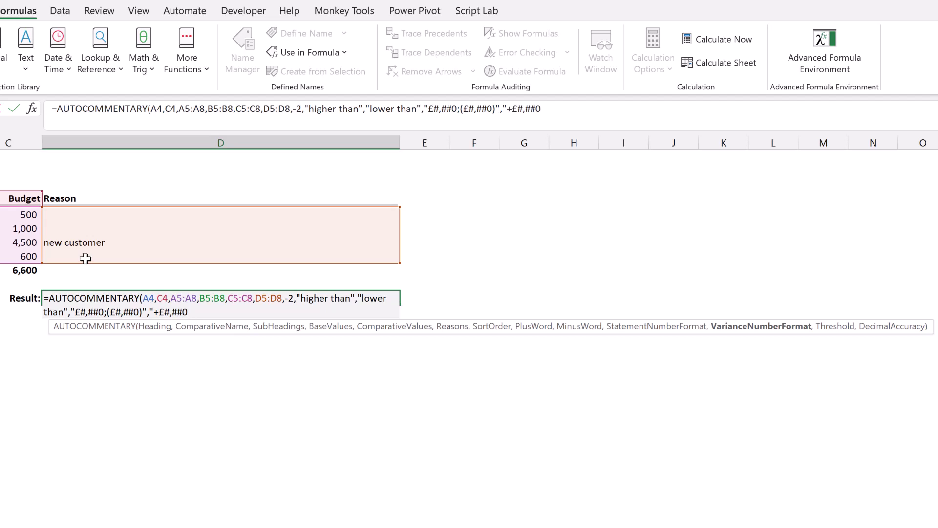
pyautogui.write(';(£#,##0)')
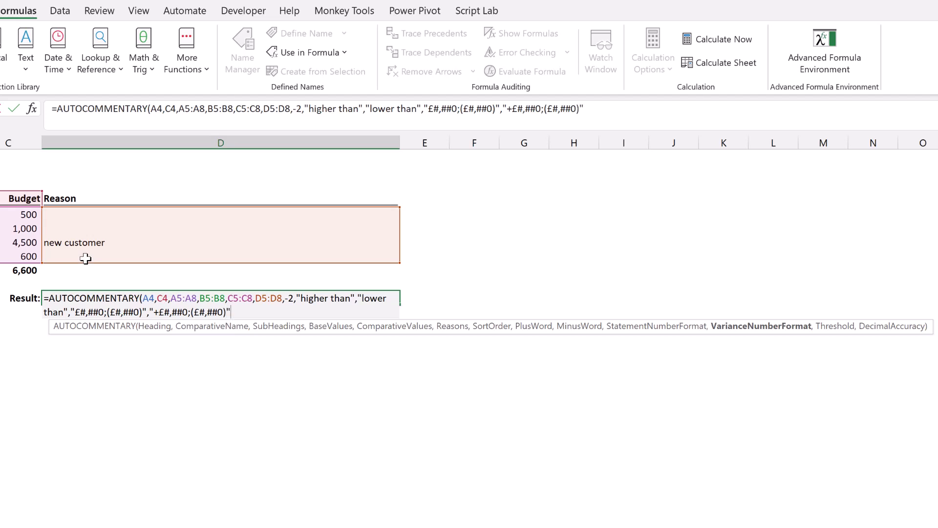
pyautogui.write('",')
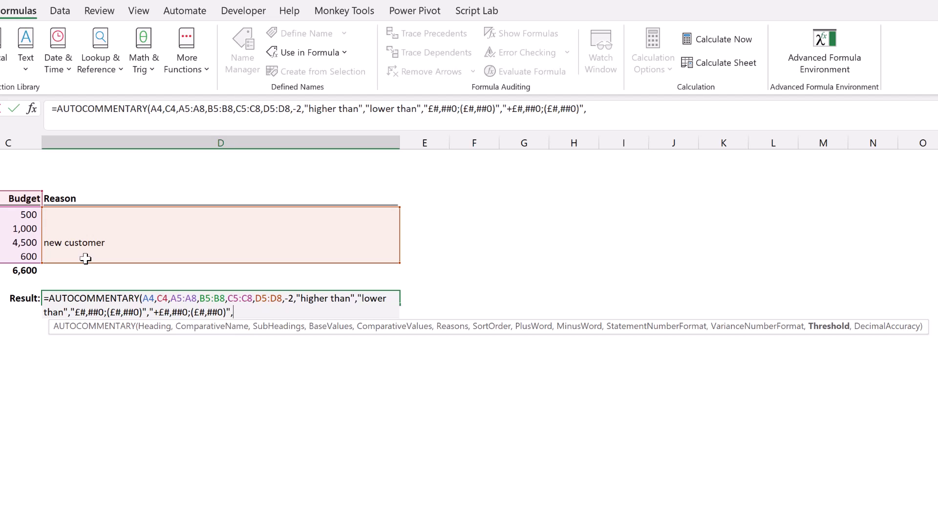
# Finish the formula with threshold 200 and decimal accuracy 0, and commit it
pyautogui.write('200,')
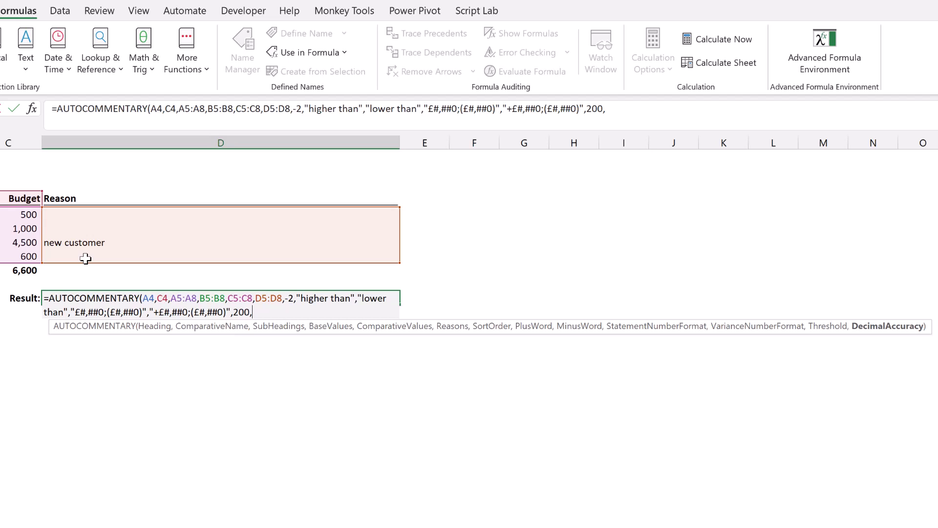
pyautogui.write('0)')
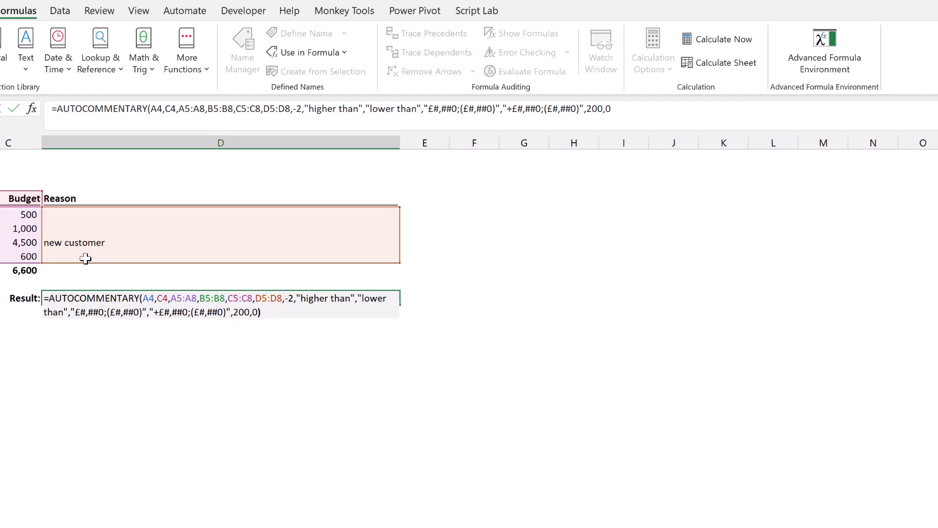
pyautogui.press('Return')
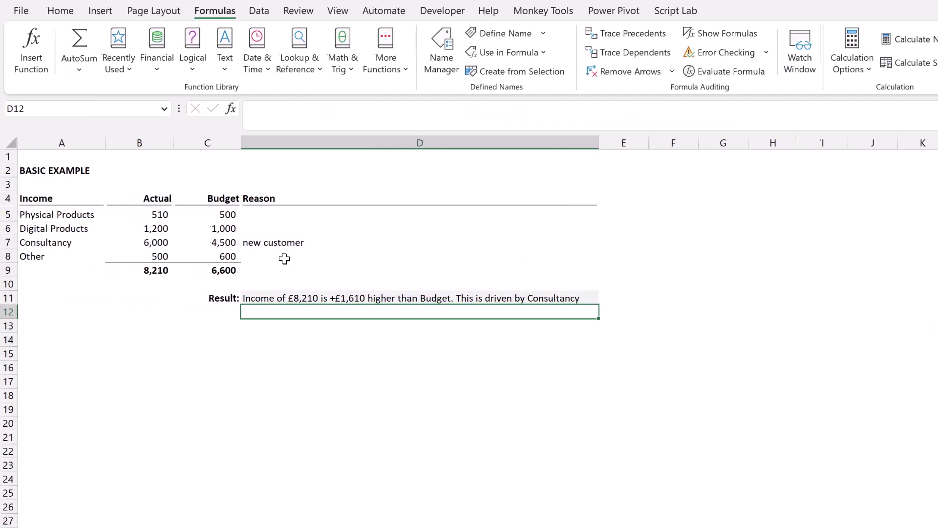
# AutoFit row 11's height so the three-line commentary is fully visible
pyautogui.doubleClick(10, 303)
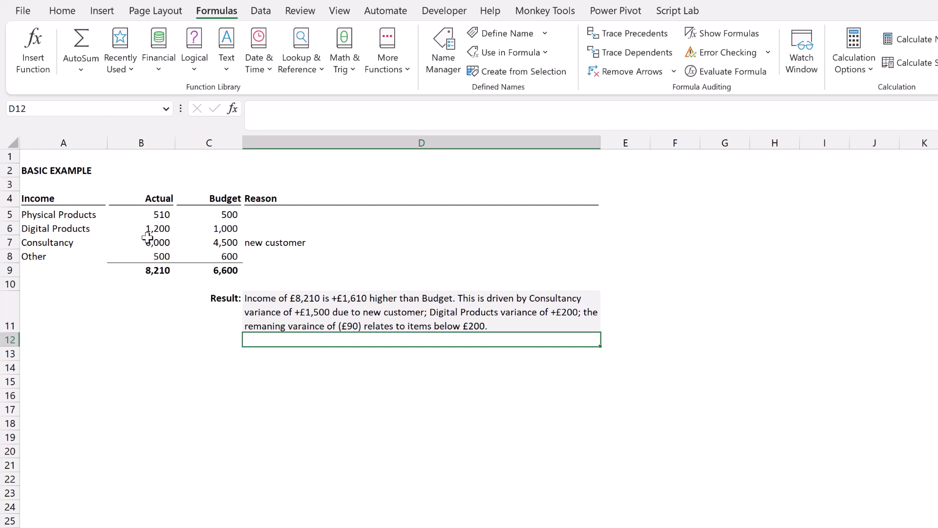
# Enter actuals 290, 1000, 5000 and 800 in B5:B8, then select result cell D11
pyautogui.click(154, 218)
pyautogui.write('290')
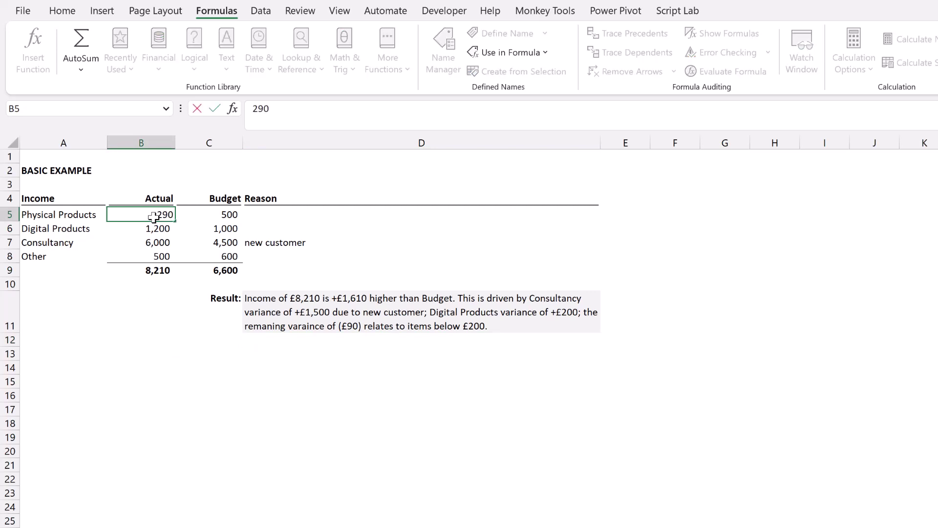
pyautogui.press('Return')
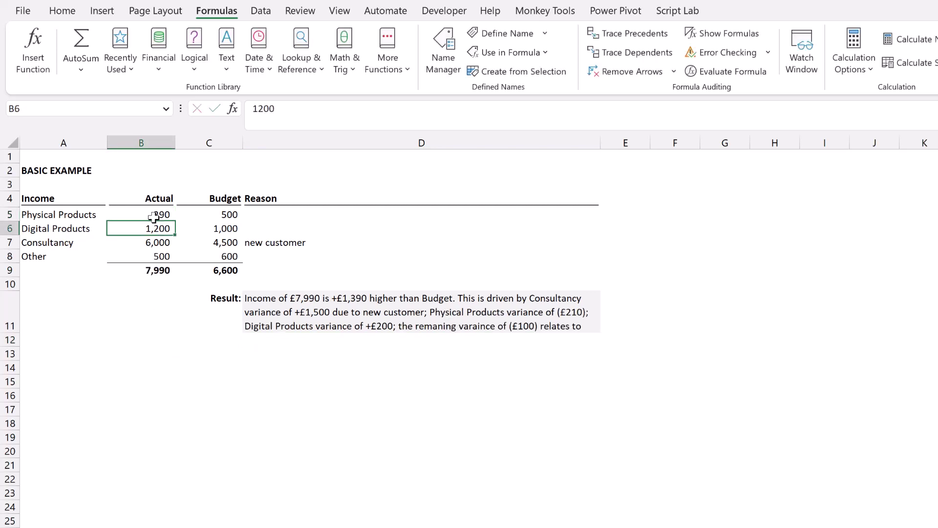
pyautogui.write('1000')
pyautogui.press('Return')
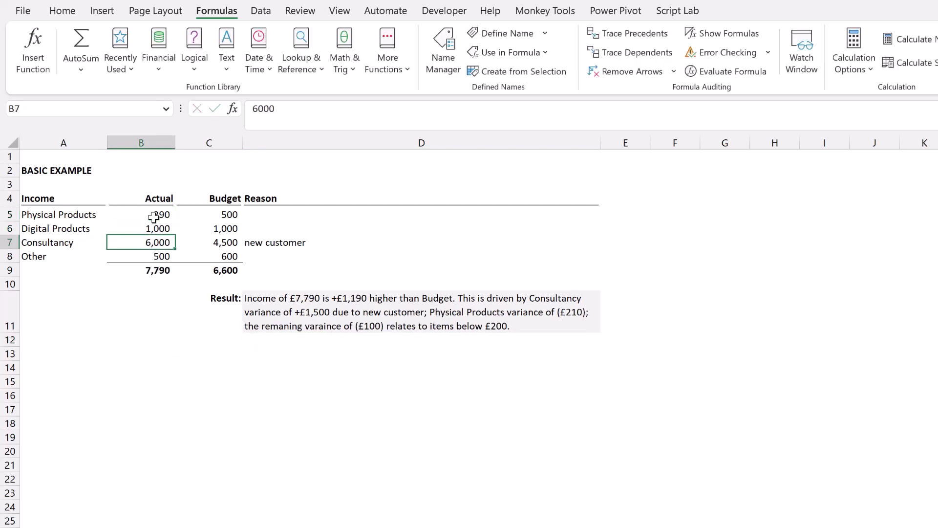
pyautogui.write('5000')
pyautogui.press('Return')
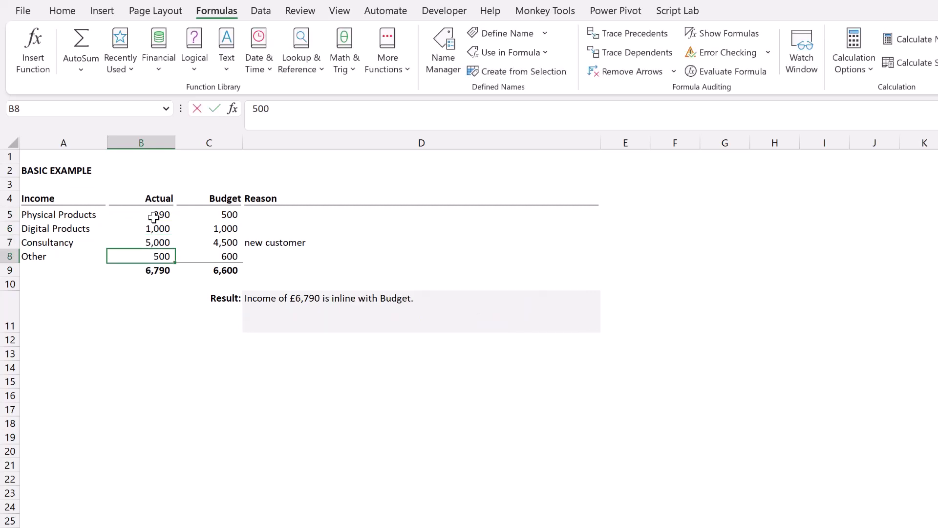
pyautogui.write('800')
pyautogui.press('Return')
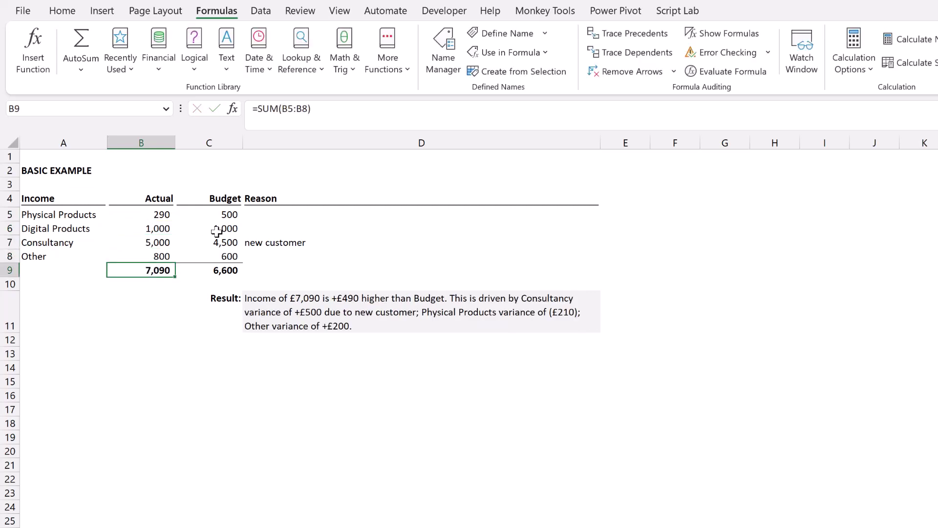
pyautogui.click(408, 312)
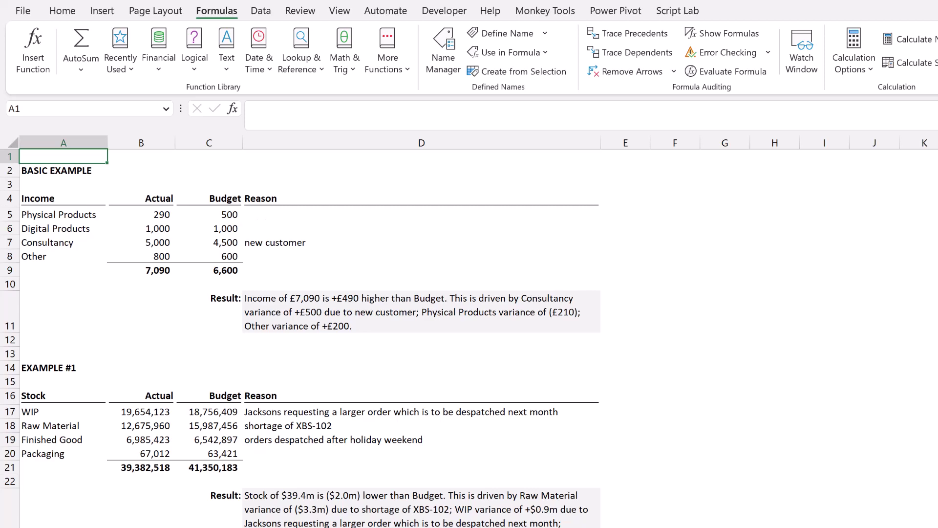
pyautogui.scroll(-3, 300, 337)
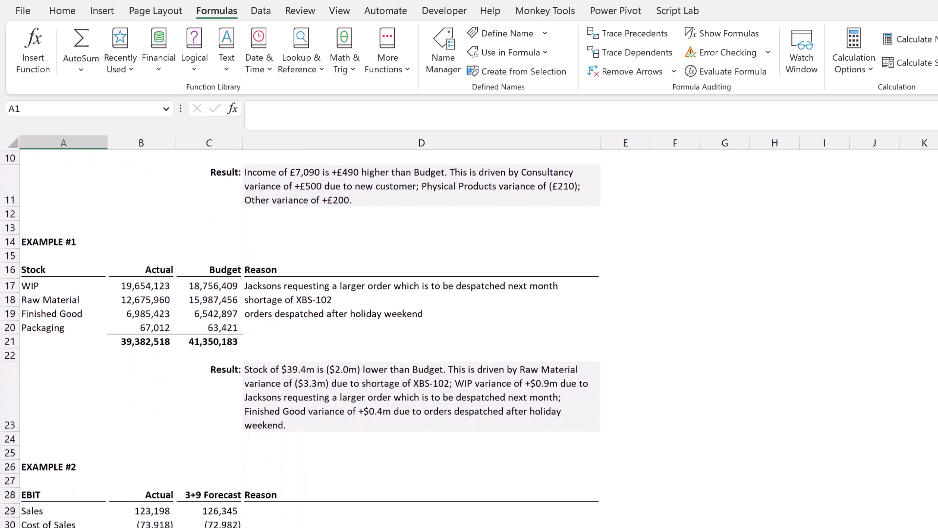
pyautogui.scroll(-2, 300, 337)
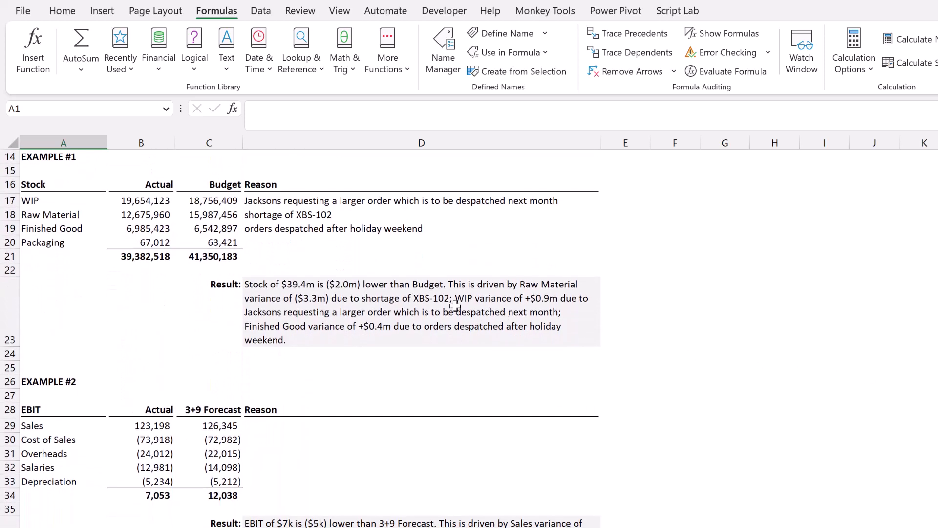
pyautogui.doubleClick(455, 306)
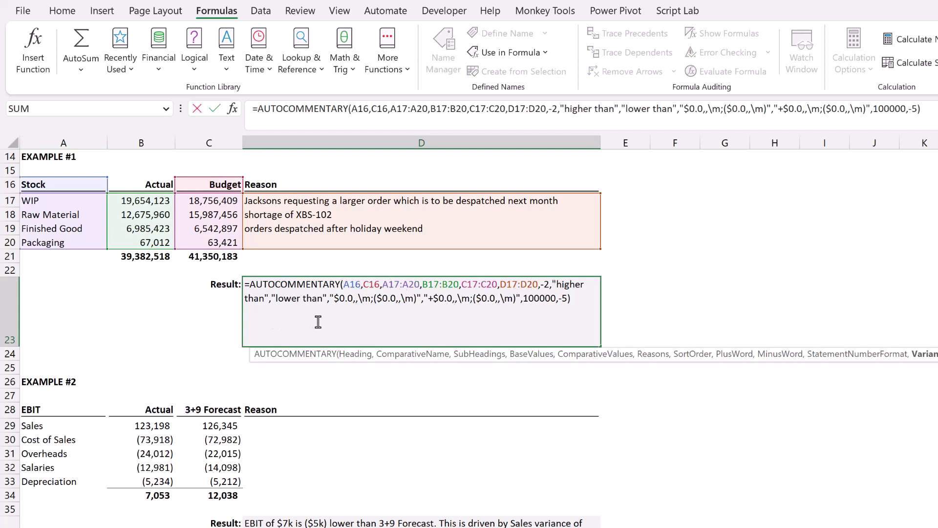
pyautogui.click(353, 299)
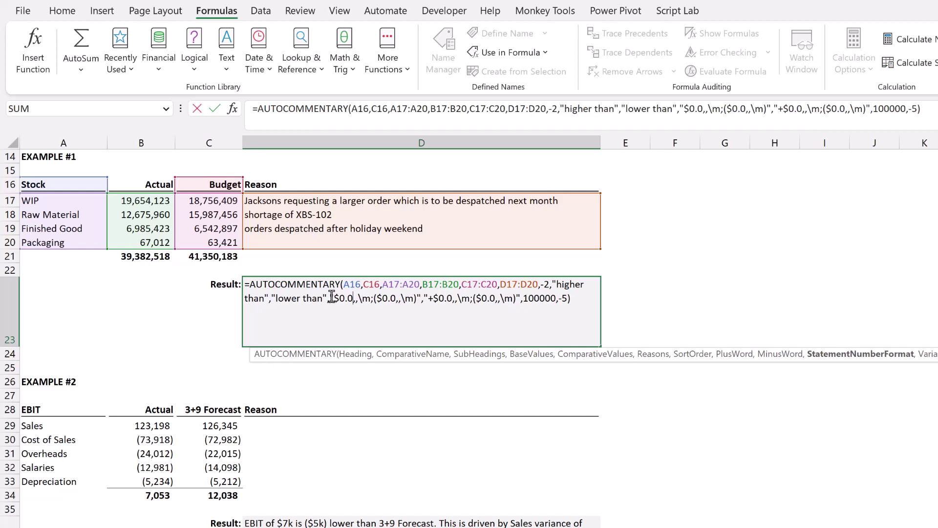
pyautogui.moveTo(330, 295); pyautogui.dragTo(521, 299)
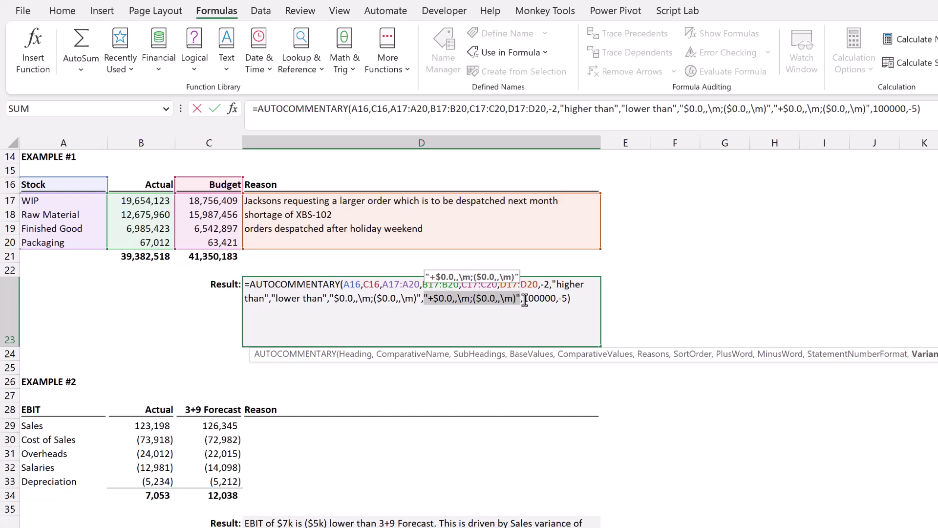
pyautogui.click(542, 299)
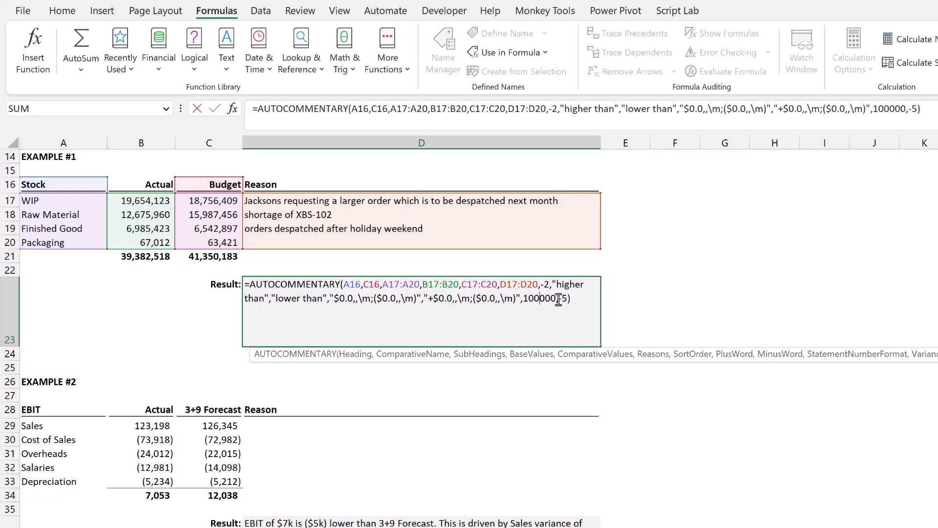
pyautogui.moveTo(558, 299); pyautogui.dragTo(567, 298)
pyautogui.press('Return')
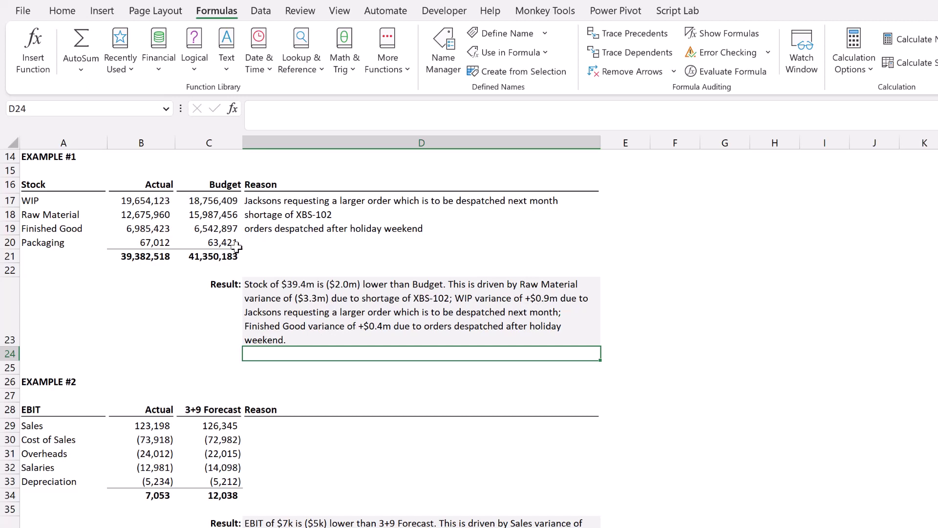
# Select Example #1's figures B17:C21, then open Example #2's D36 commentary formula
pyautogui.moveTo(147, 201); pyautogui.dragTo(218, 254)
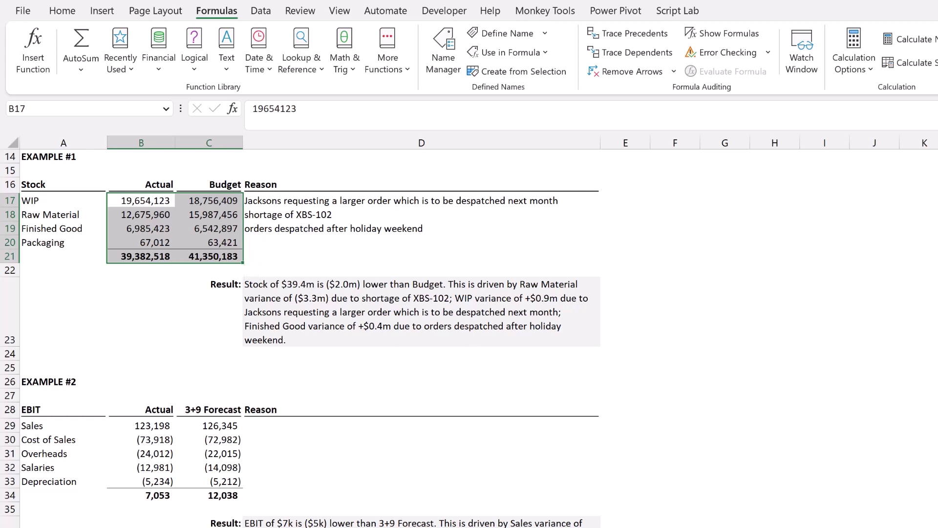
pyautogui.scroll(-2, 432, 346)
pyautogui.scroll(-2, 462, 313)
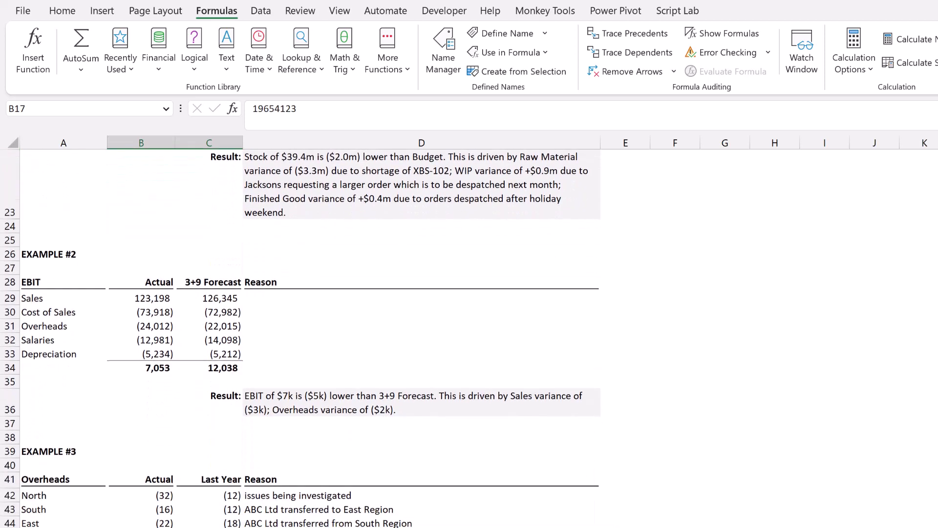
pyautogui.doubleClick(392, 311)
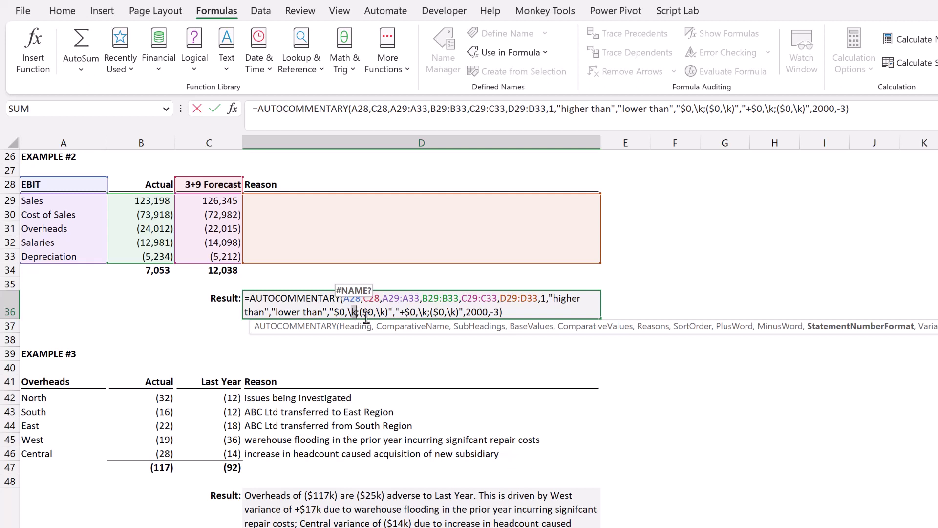
# Highlight D36's number format arguments, the 2000 threshold and the -3 decimal accuracy
pyautogui.moveTo(393, 312); pyautogui.dragTo(331, 313)
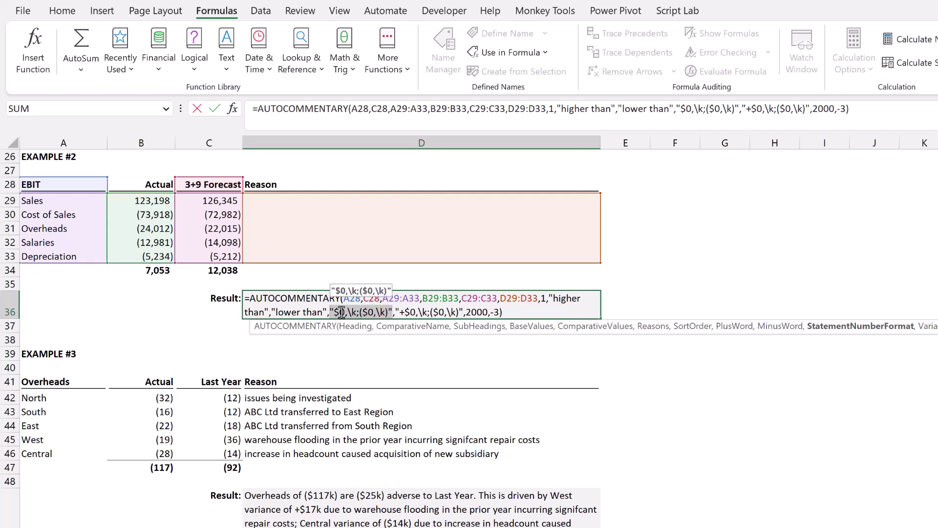
pyautogui.moveTo(335, 313); pyautogui.dragTo(460, 312)
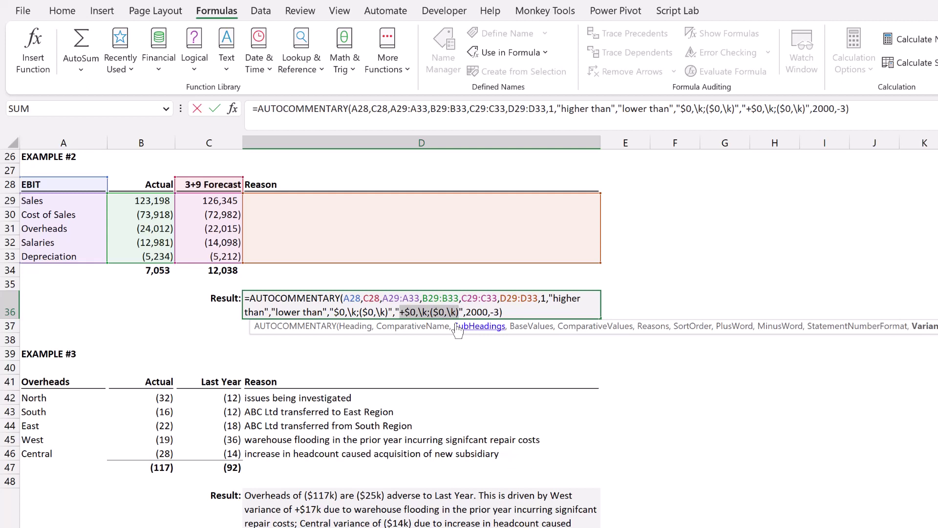
pyautogui.moveTo(466, 312); pyautogui.dragTo(488, 312)
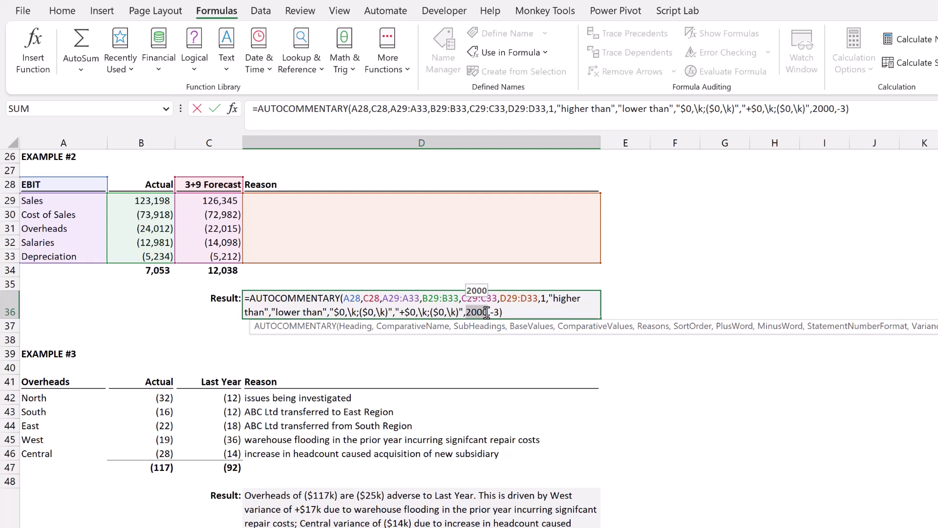
pyautogui.moveTo(490, 312); pyautogui.dragTo(499, 311)
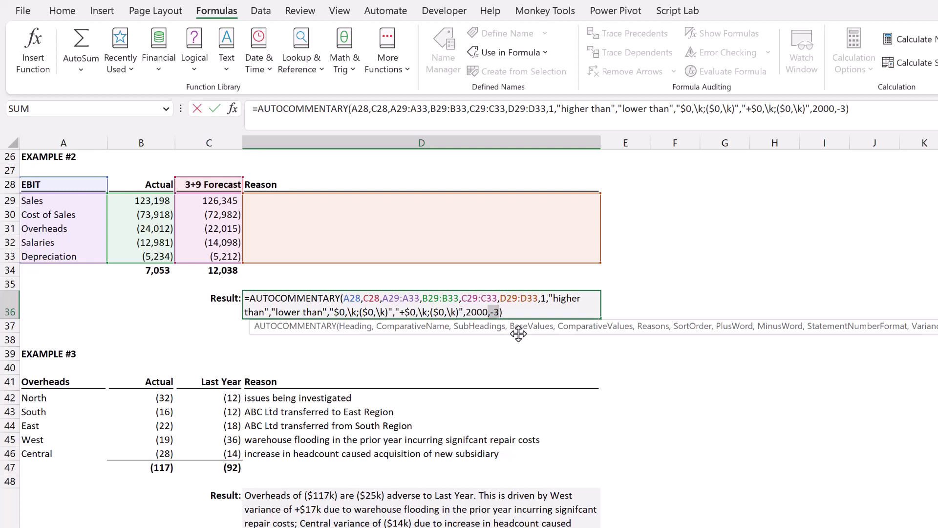
pyautogui.press('Return')
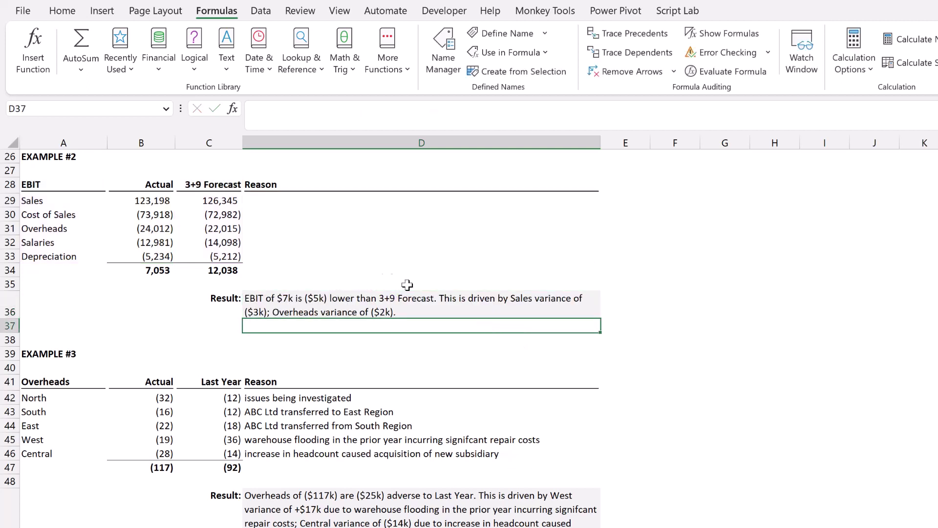
pyautogui.click(307, 200)
pyautogui.moveTo(308, 200); pyautogui.dragTo(308, 256)
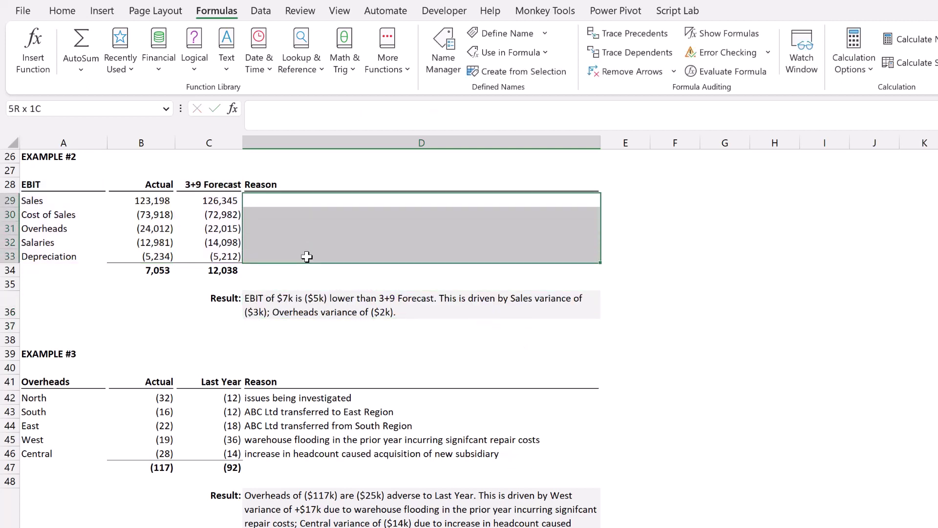
pyautogui.click(322, 328)
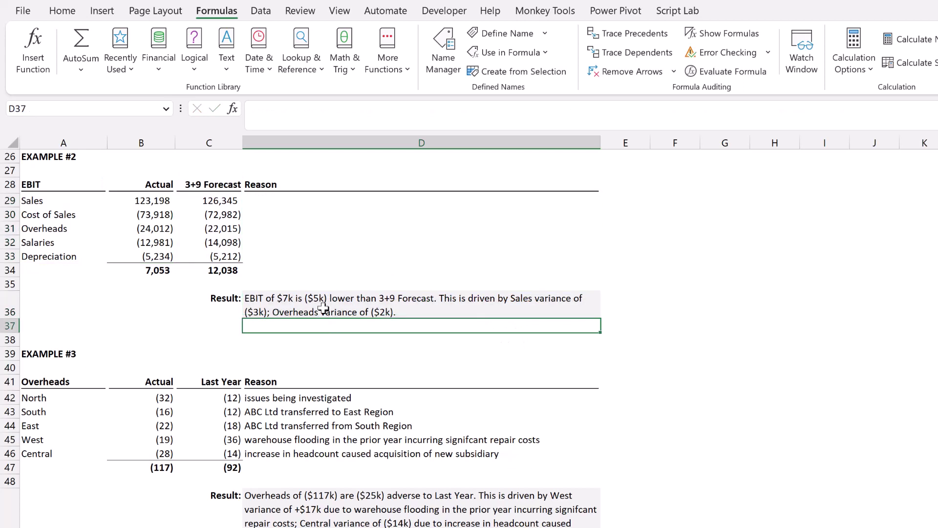
pyautogui.click(325, 308)
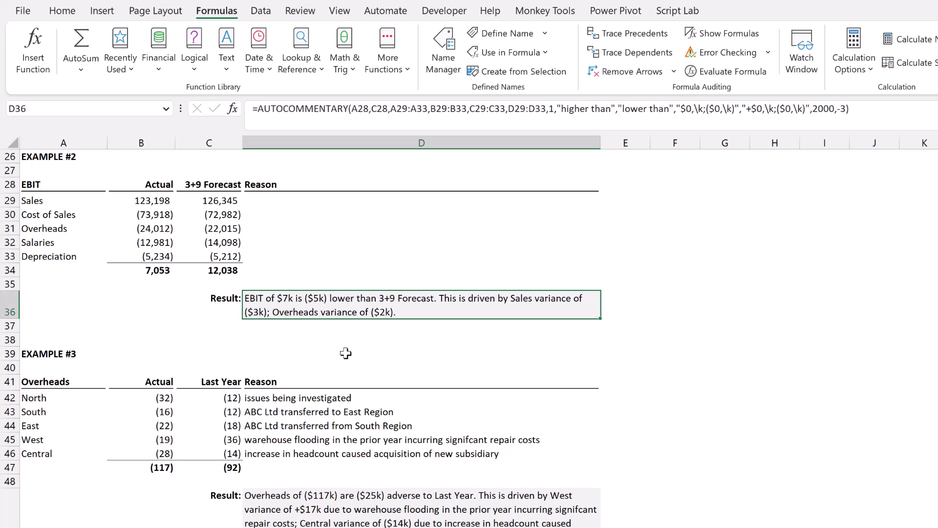
pyautogui.moveTo(157, 216); pyautogui.dragTo(195, 216)
pyautogui.moveTo(166, 243); pyautogui.dragTo(215, 256)
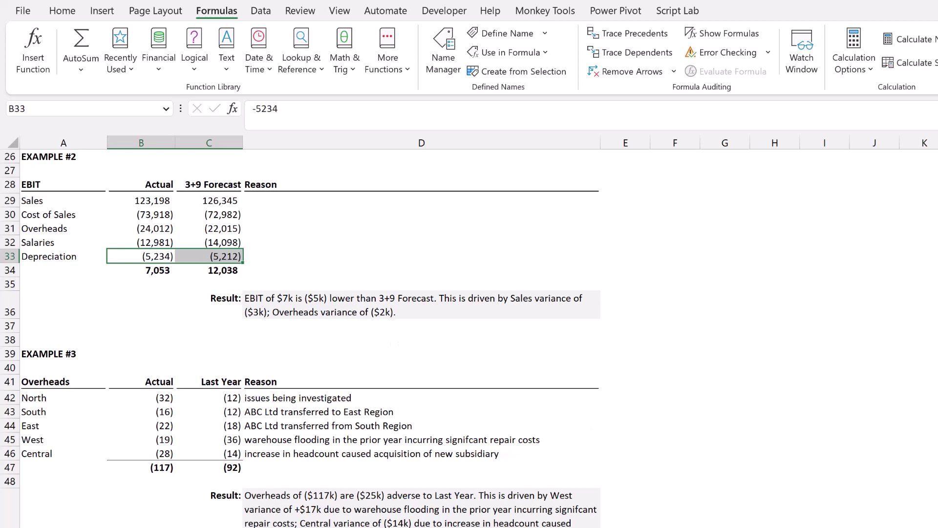
pyautogui.scroll(-3, 389, 339)
# Select Example #3's actual and last-year figures and open its result formula
pyautogui.scroll(-2, 259, 349)
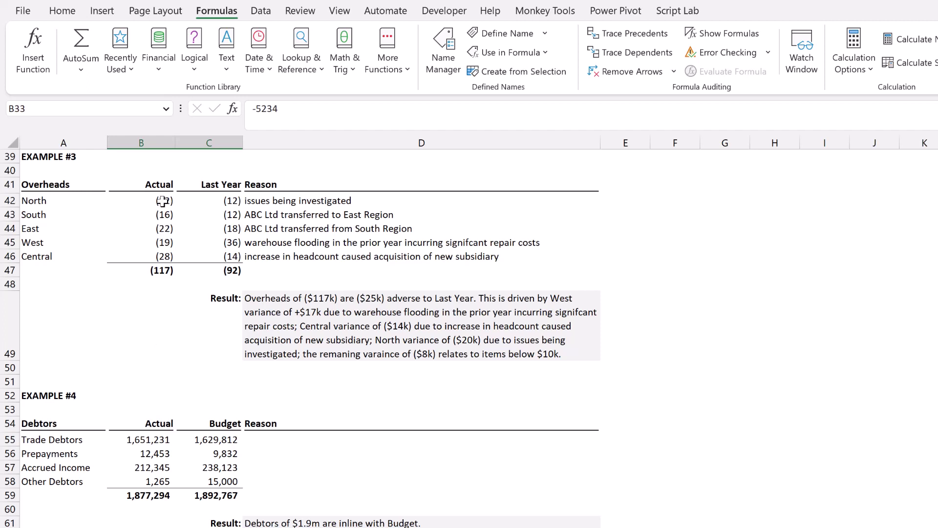
pyautogui.moveTo(162, 201); pyautogui.dragTo(211, 258)
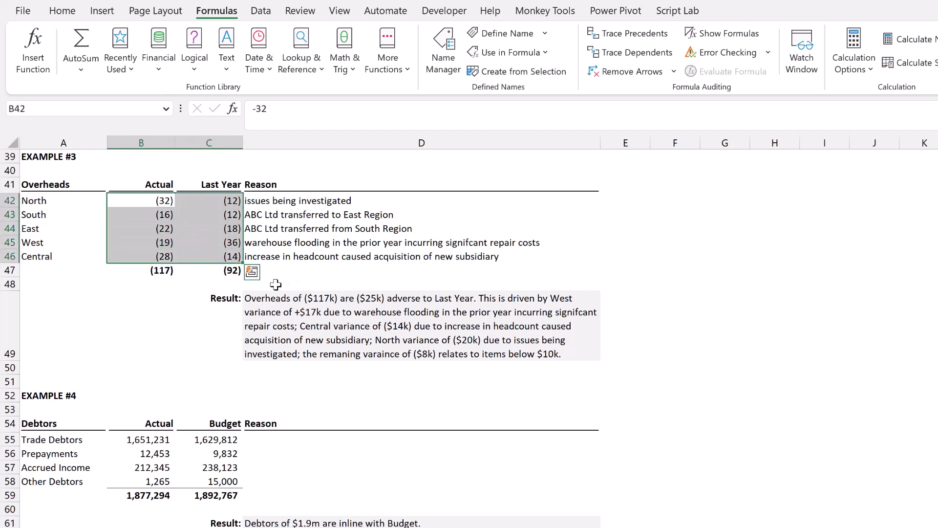
pyautogui.click(363, 313)
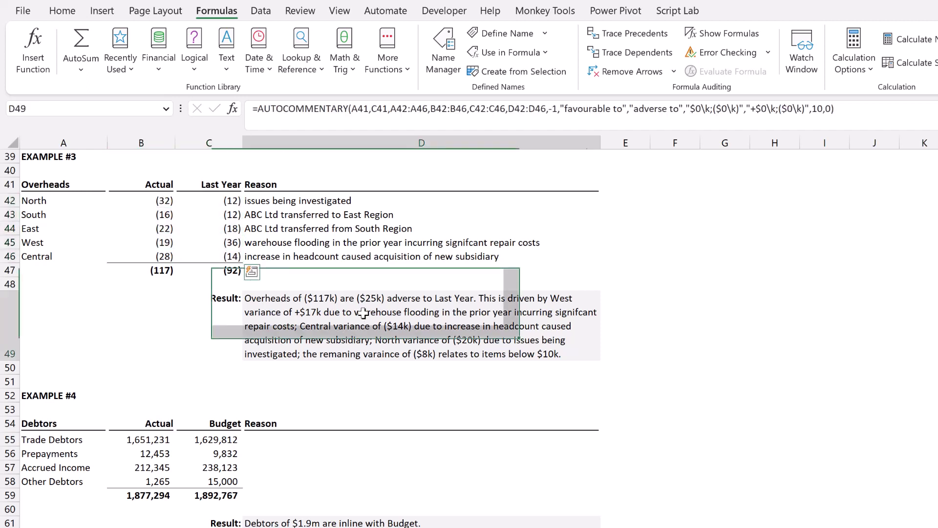
pyautogui.doubleClick(364, 313)
# Review Example #3's format, threshold 10, decimals 0, wording and -1 sort order, leaving it unchanged
pyautogui.moveTo(374, 313); pyautogui.dragTo(395, 313)
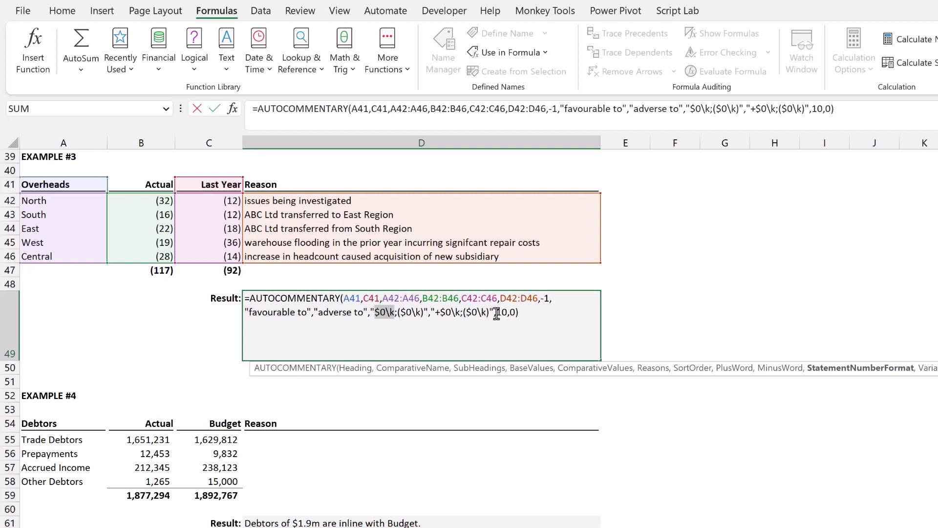
pyautogui.moveTo(496, 313); pyautogui.dragTo(504, 314)
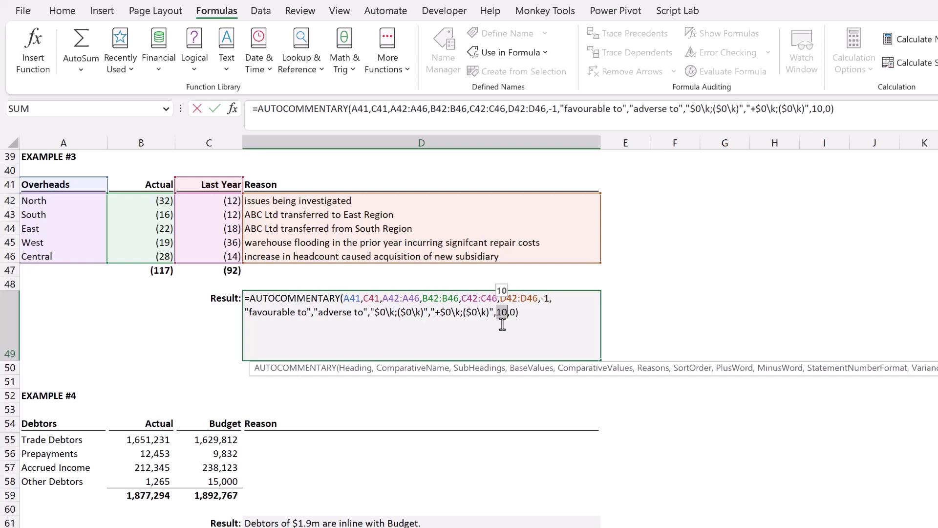
pyautogui.moveTo(509, 315); pyautogui.dragTo(515, 317)
pyautogui.moveTo(244, 312); pyautogui.dragTo(368, 313)
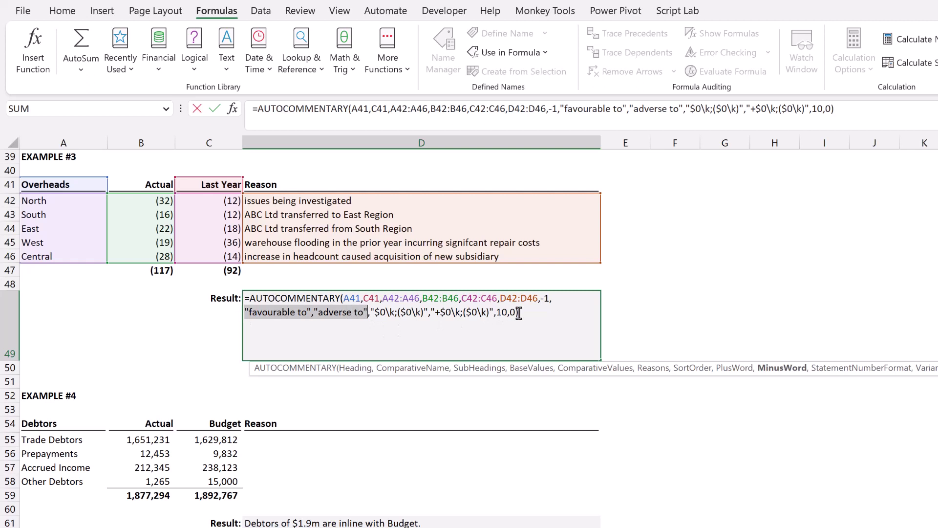
pyautogui.moveTo(538, 299); pyautogui.dragTo(548, 299)
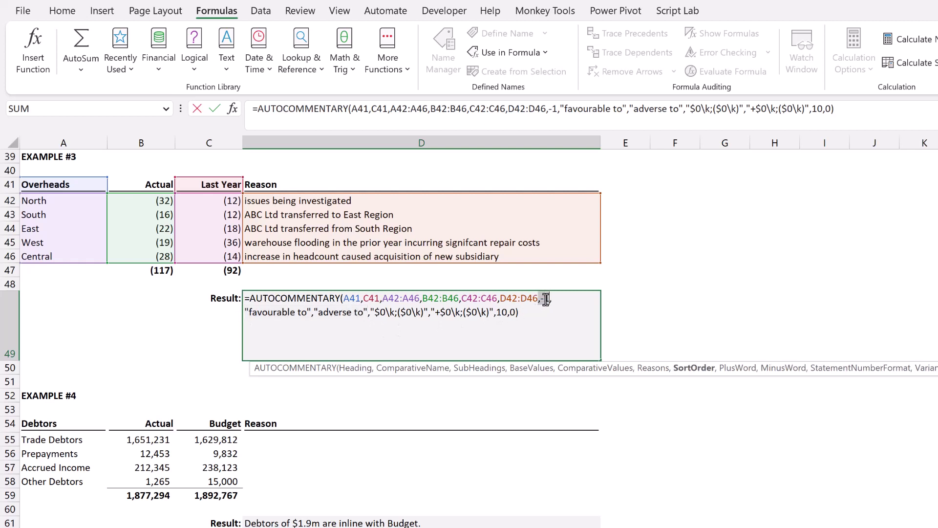
pyautogui.press('Escape')
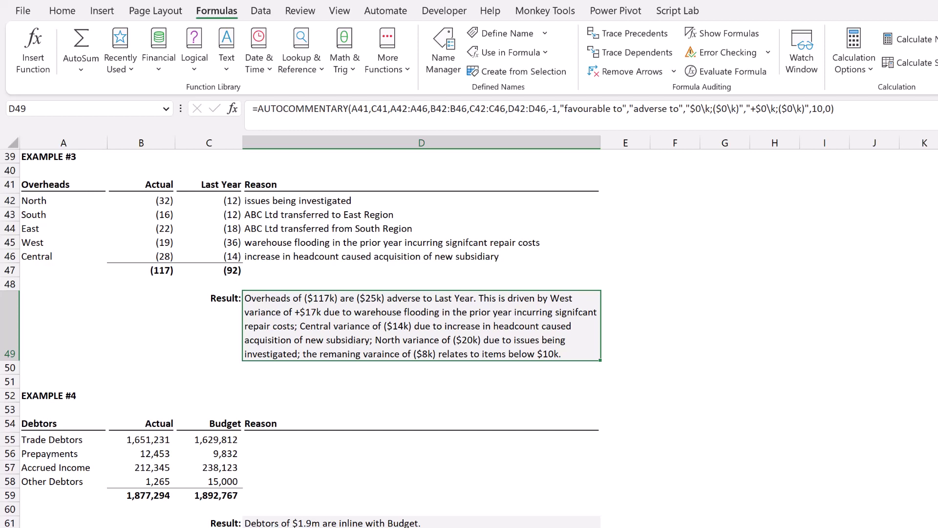
pyautogui.scroll(-5, 406, 286)
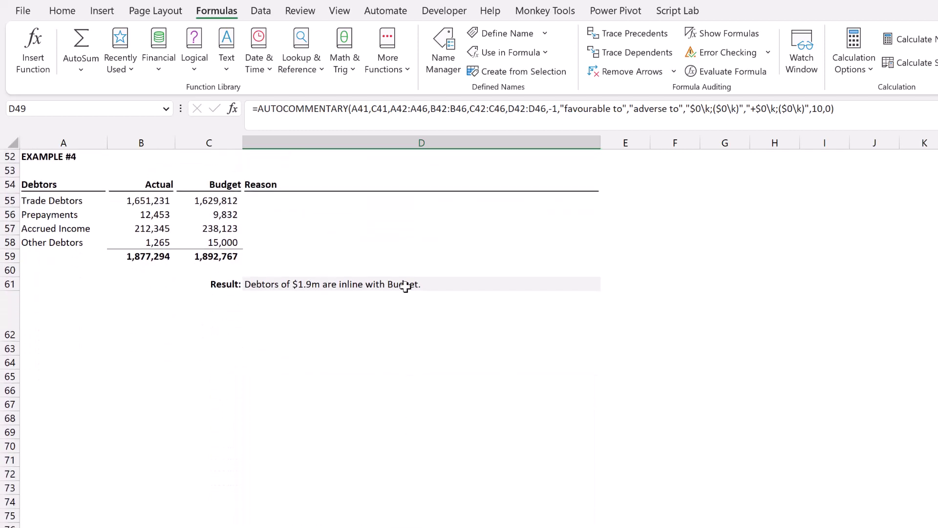
# Inspect D61's 100000 threshold and -5 rounding arguments, committing the formula unchanged
pyautogui.click(406, 287)
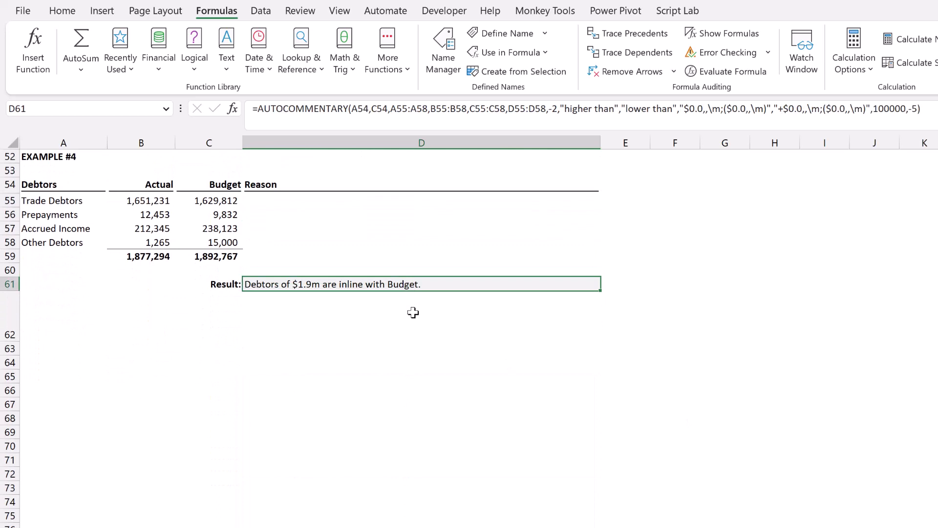
pyautogui.doubleClick(414, 286)
pyautogui.click(389, 285)
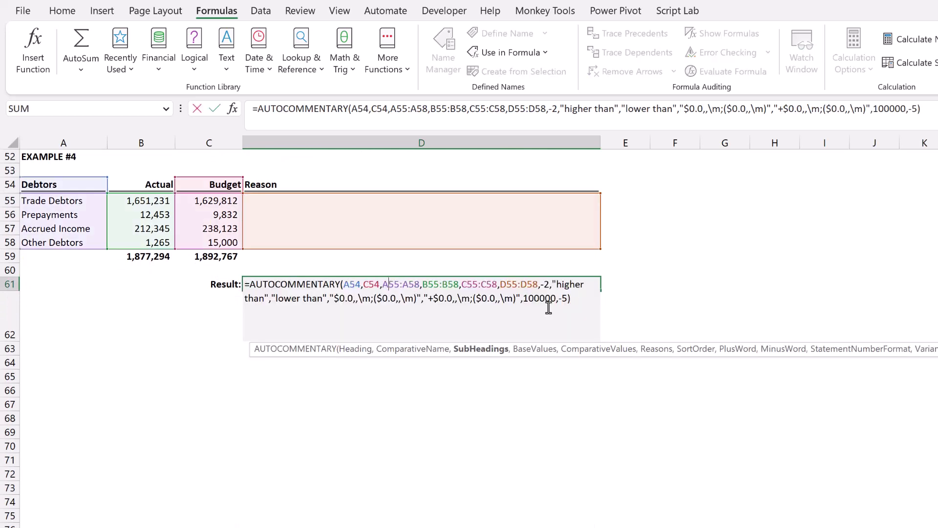
pyautogui.moveTo(523, 299); pyautogui.dragTo(556, 299)
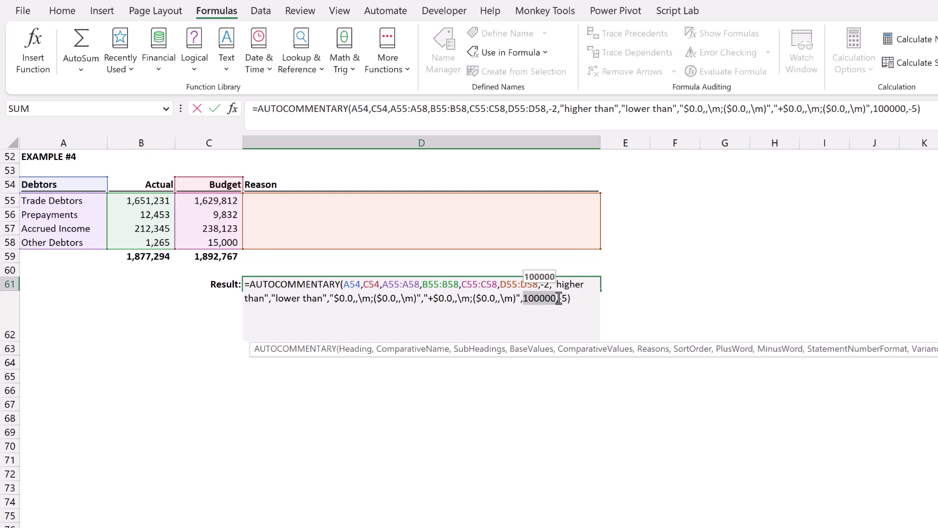
pyautogui.moveTo(559, 299); pyautogui.dragTo(567, 298)
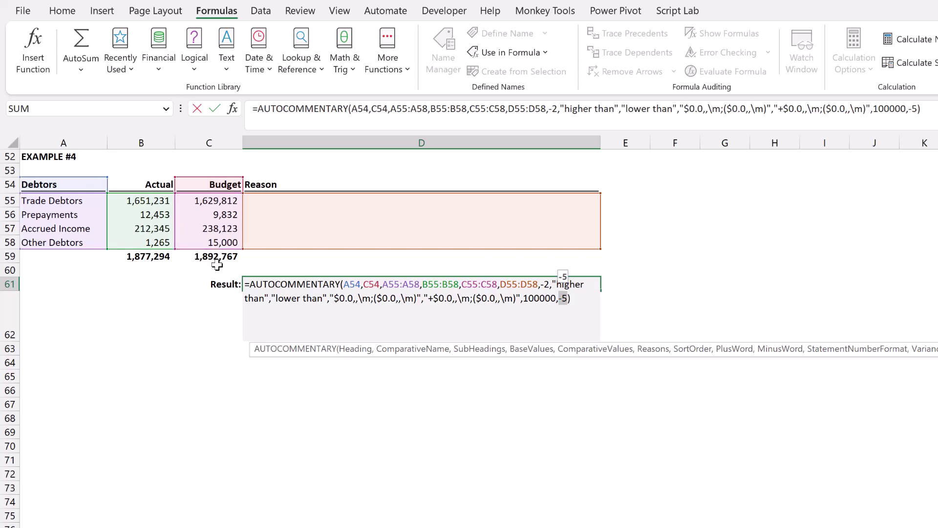
pyautogui.press('Return')
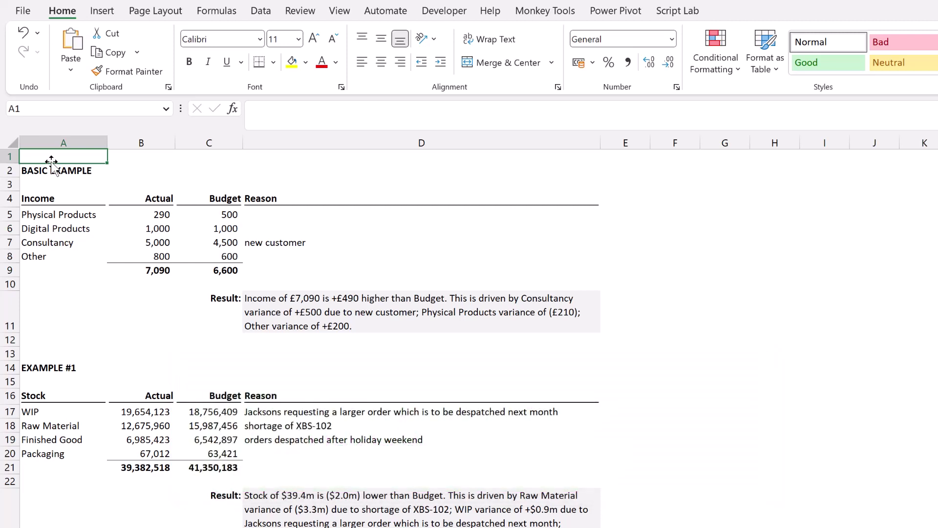
# Copy the commentary formula from D11 and paste it into B2 of the blank workbook
pyautogui.click(422, 314)
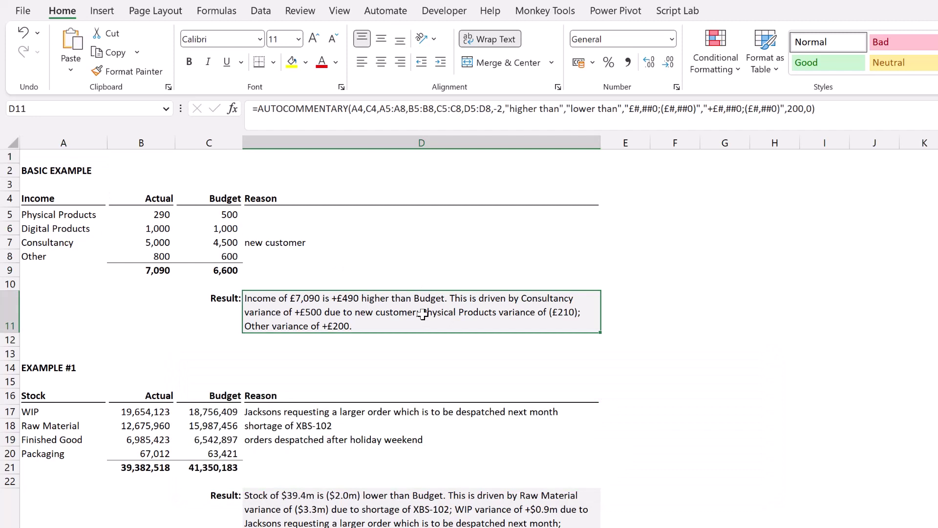
pyautogui.hotkey('ctrl', 'c')
pyautogui.hotkey('alt', 'Tab')
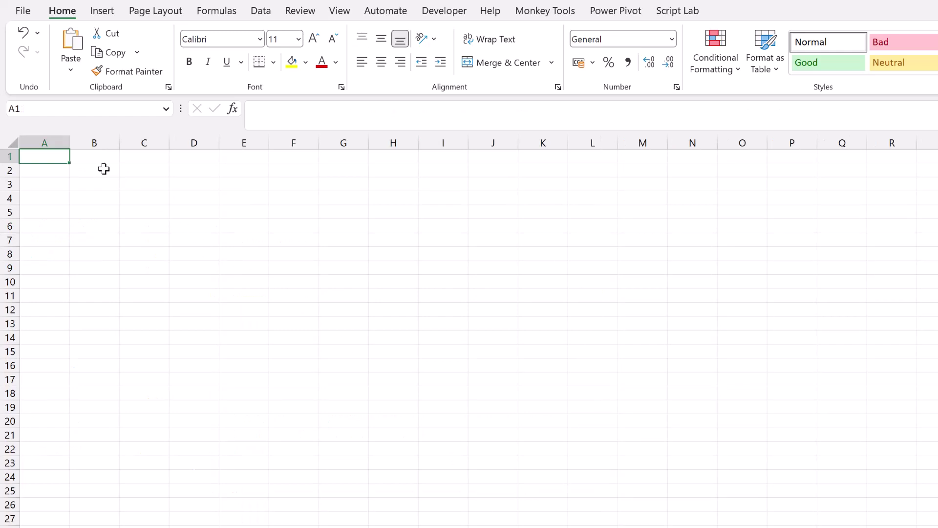
pyautogui.click(104, 168)
pyautogui.hotkey('ctrl', 'v')
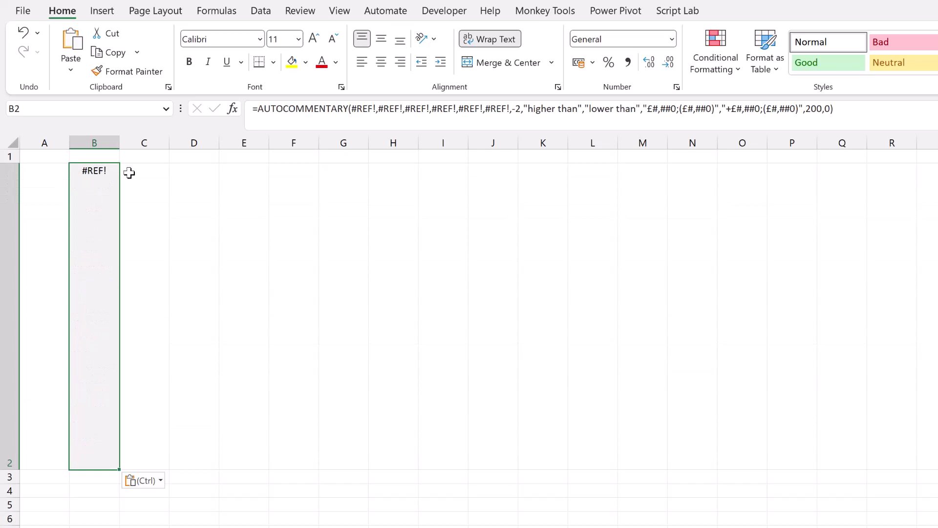
# Clear the #REF! result from B2, then confirm =AUTO autocompletes to AUTOCOMMENTARY before cancelling
pyautogui.click(163, 427)
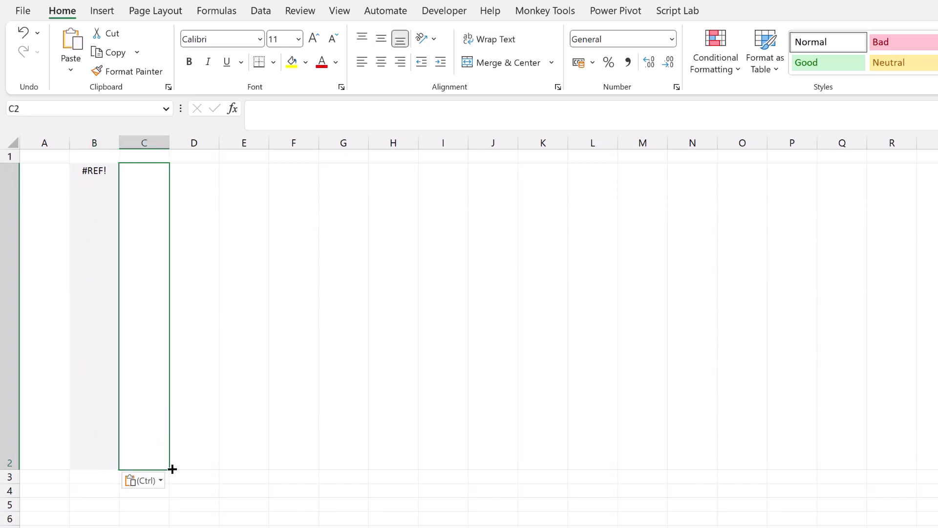
pyautogui.moveTo(171, 468)
pyautogui.mouseDown()
pyautogui.moveTo(42, 462)
pyautogui.moveTo(64, 453)
pyautogui.mouseUp()
pyautogui.click(78, 168)
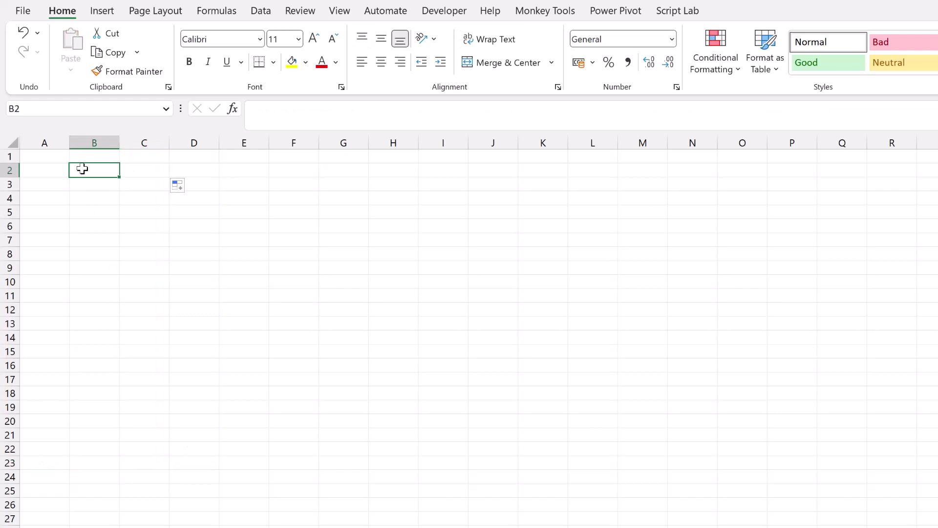
pyautogui.write('=AUTO')
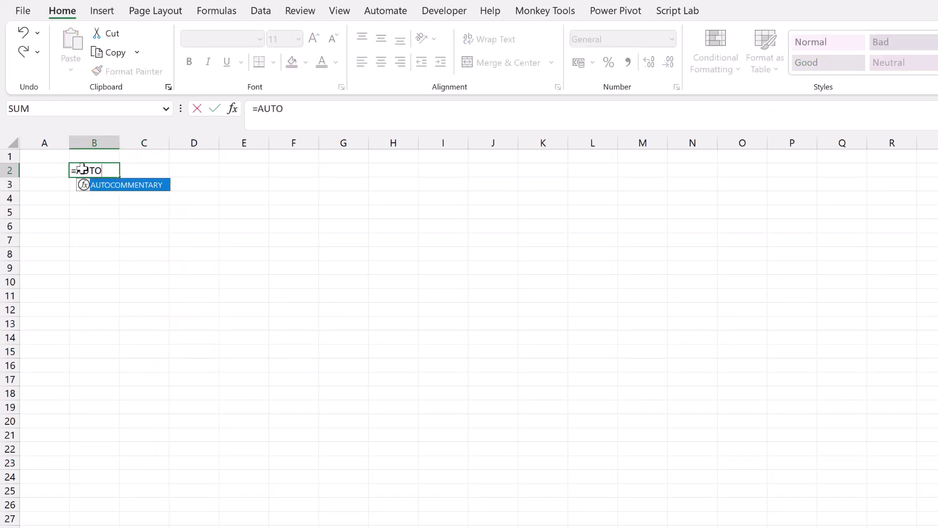
pyautogui.press('Tab')
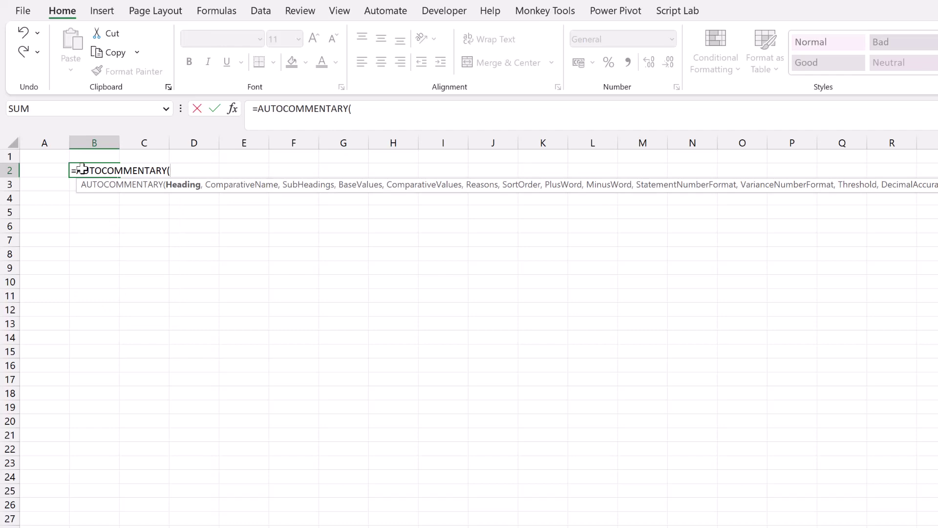
pyautogui.press('Escape')
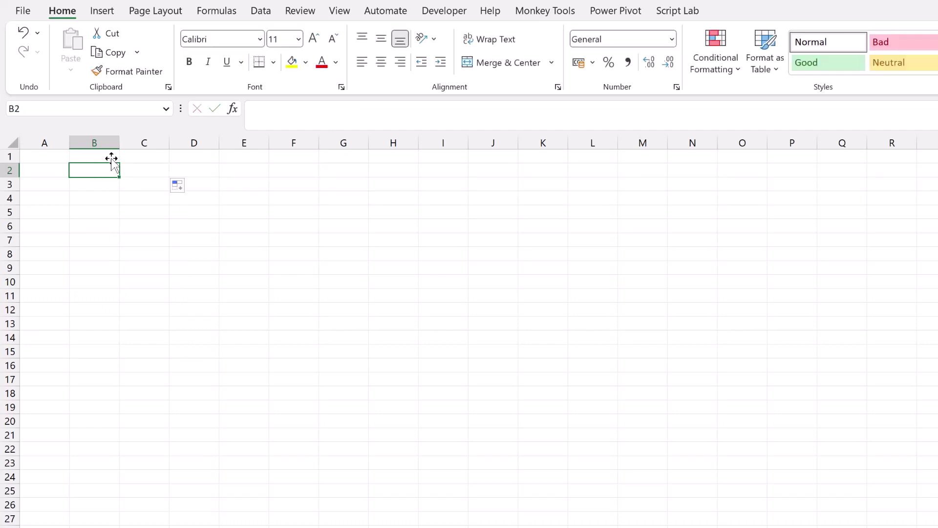
pyautogui.click(228, 10)
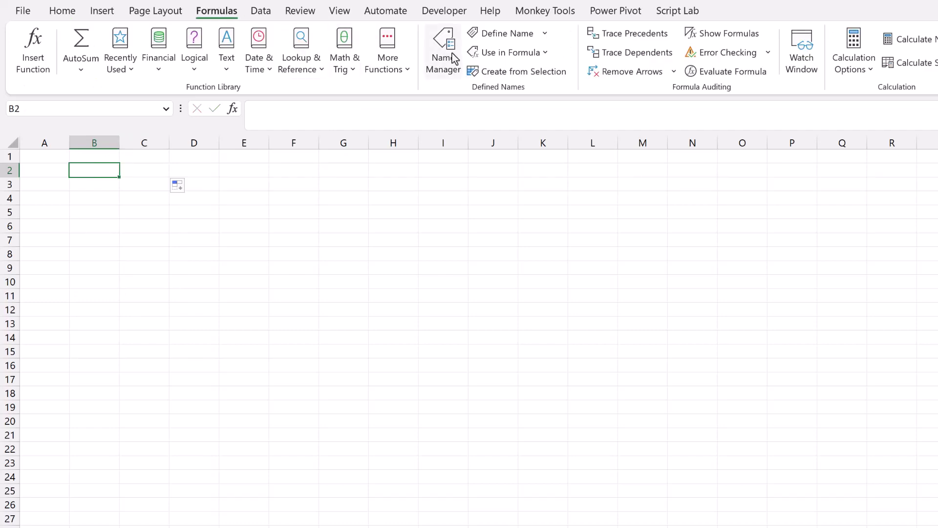
pyautogui.click(451, 58)
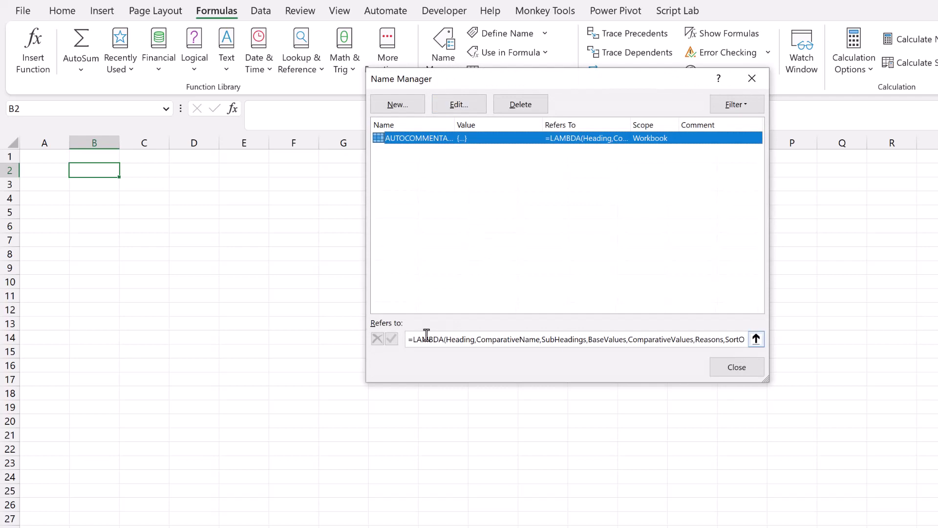
pyautogui.moveTo(421, 339); pyautogui.dragTo(634, 343)
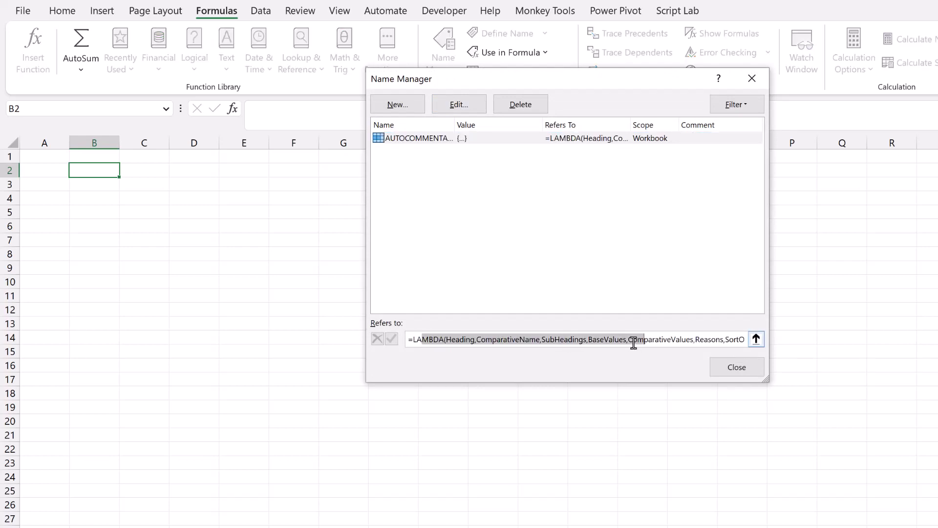
pyautogui.click(725, 370)
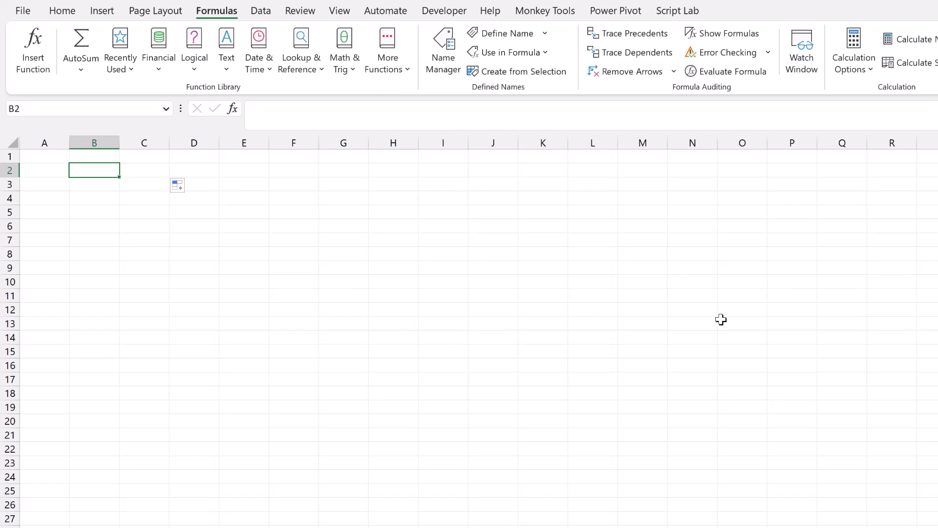
pyautogui.click(102, 12)
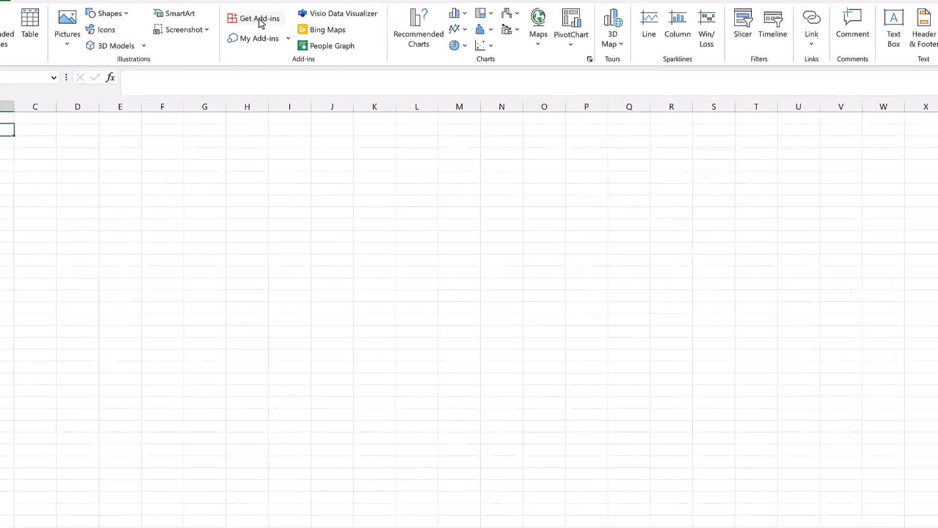
pyautogui.click(260, 23)
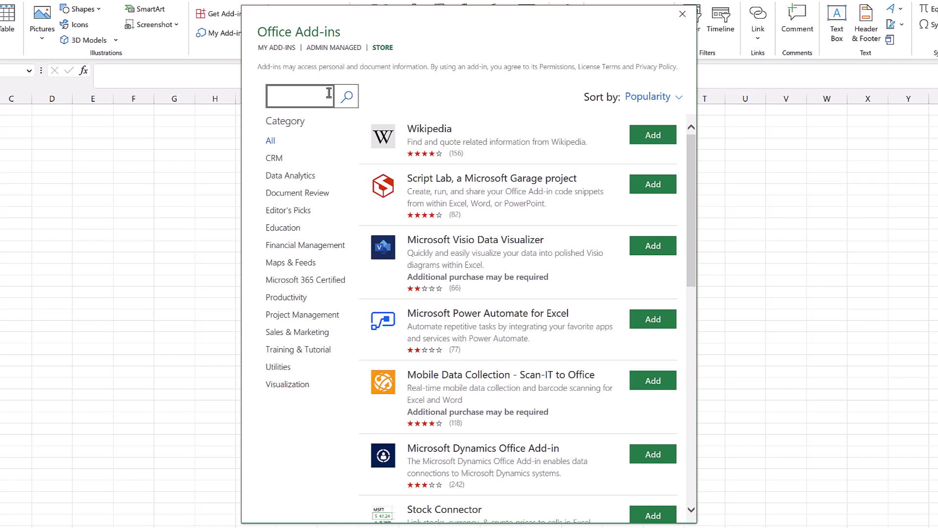
pyautogui.write('Advanced Formula')
pyautogui.write(' Environment')
pyautogui.press('Return')
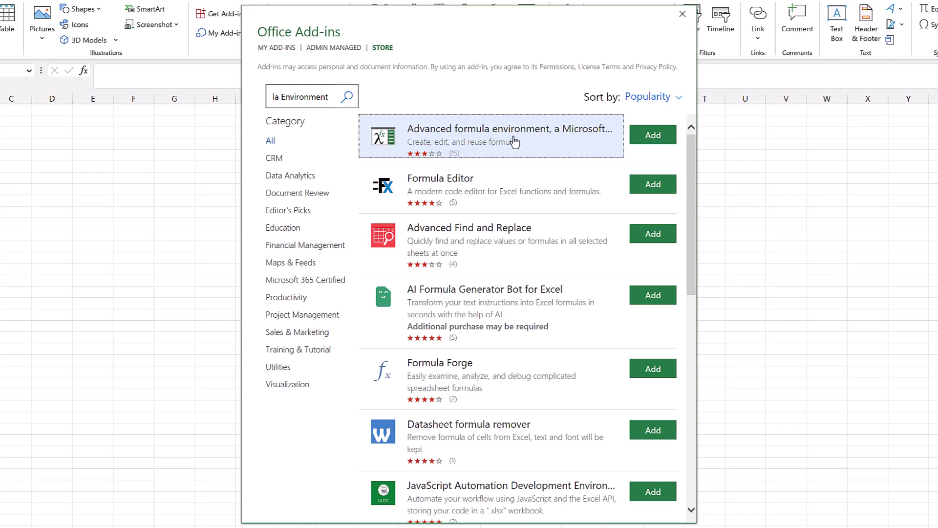
pyautogui.click(683, 14)
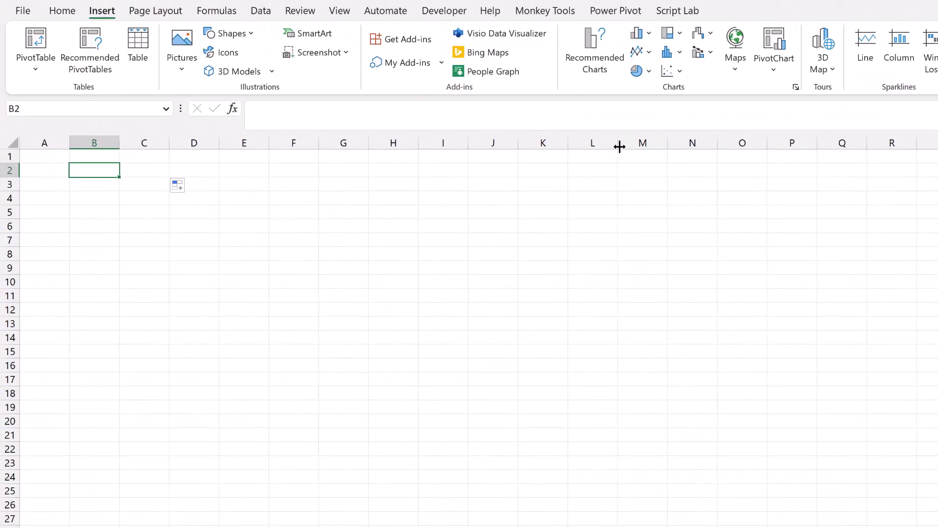
# Launch the Advanced Formula Environment from the Formulas ribbon and widen its pane
pyautogui.click(223, 12)
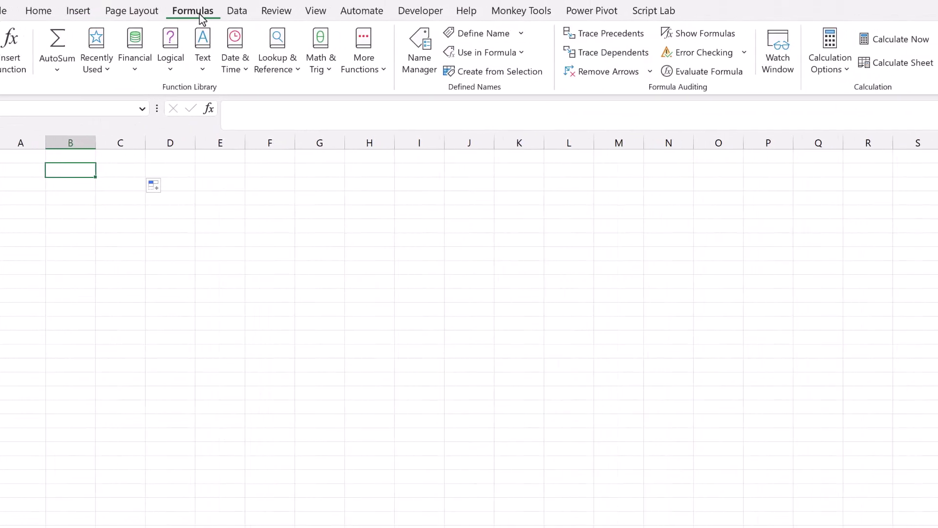
pyautogui.click(878, 62)
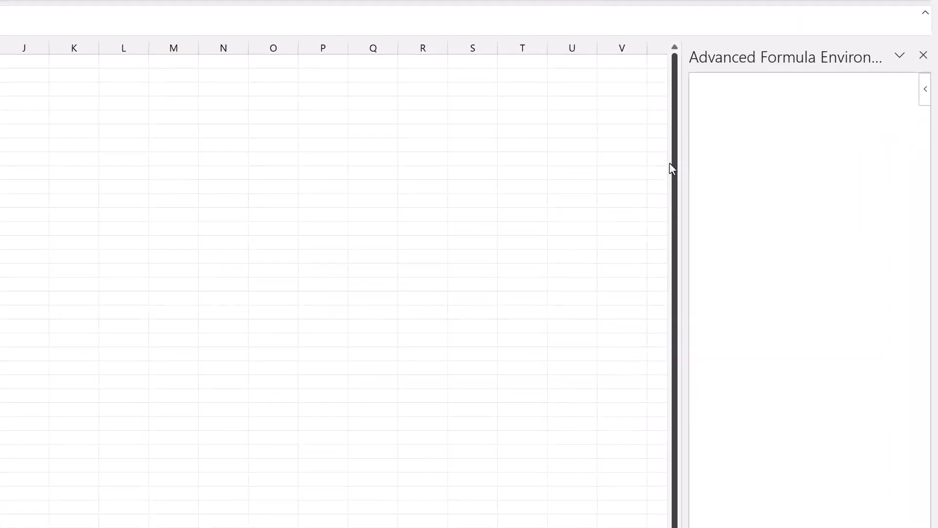
pyautogui.moveTo(682, 167); pyautogui.dragTo(431, 168)
# Open AUTOCOMMENTARY from the Names list for editing and scroll through its LET definition
pyautogui.click(491, 96)
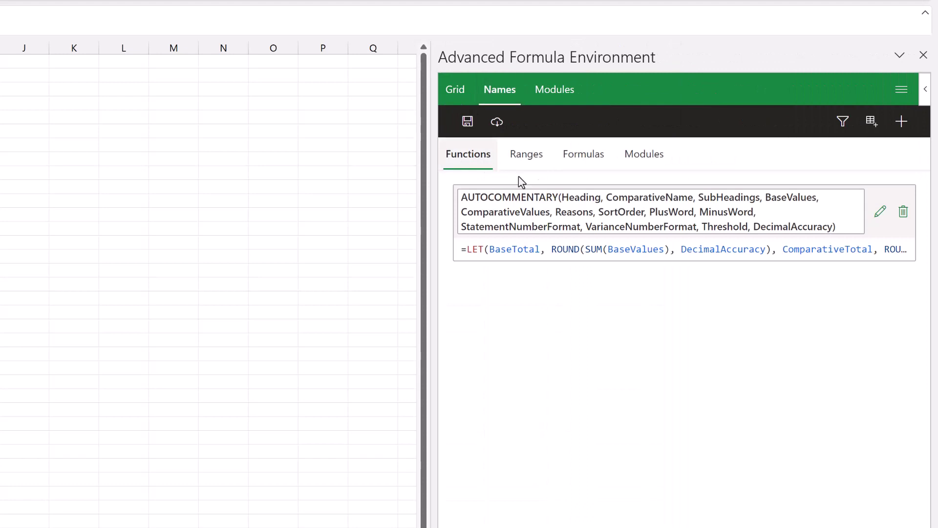
pyautogui.click(880, 214)
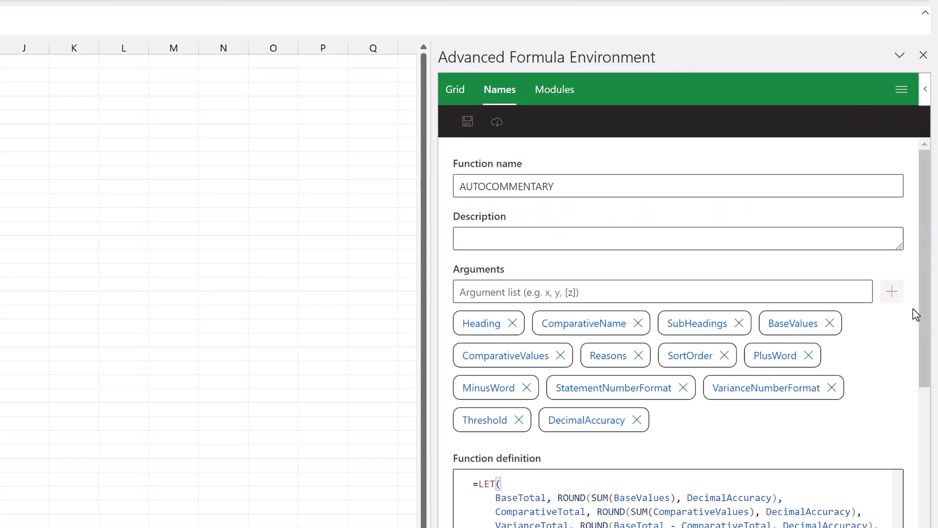
pyautogui.moveTo(927, 305); pyautogui.dragTo(928, 450)
pyautogui.scroll(-10, 743, 371)
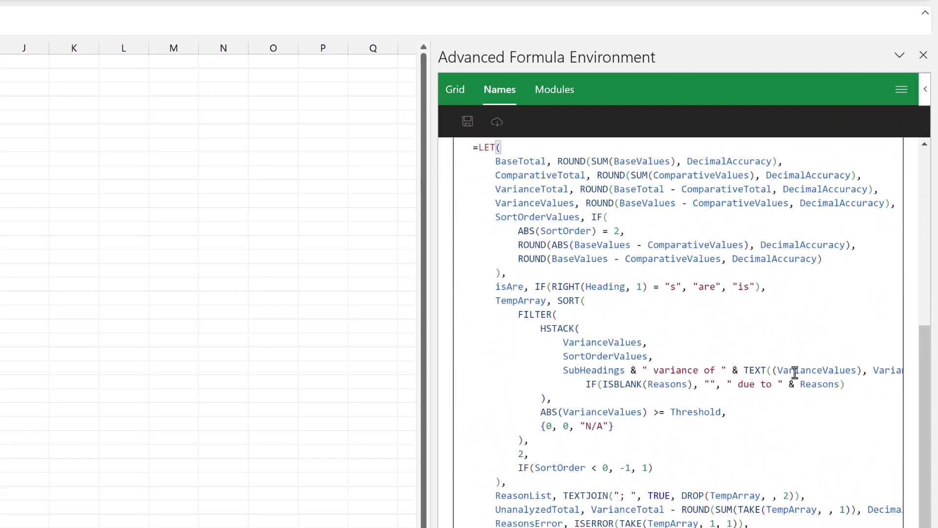
pyautogui.scroll(8, 699, 299)
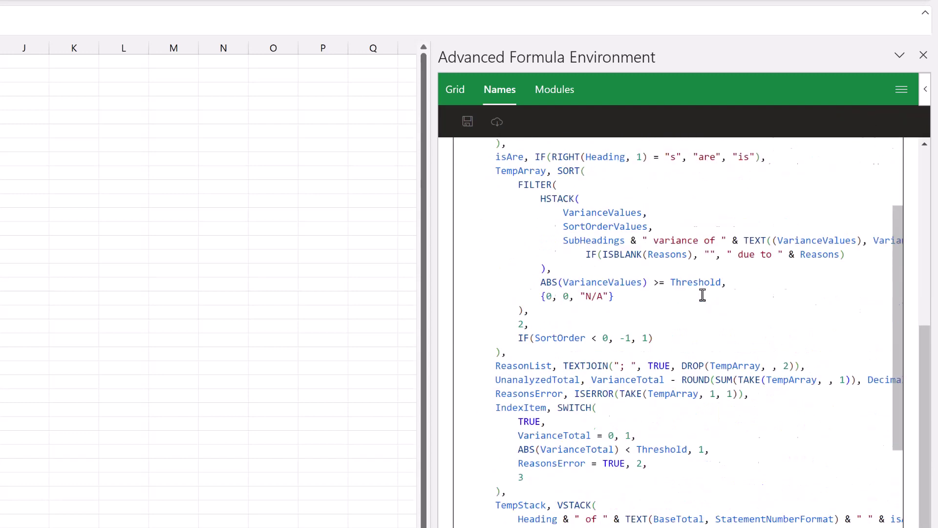